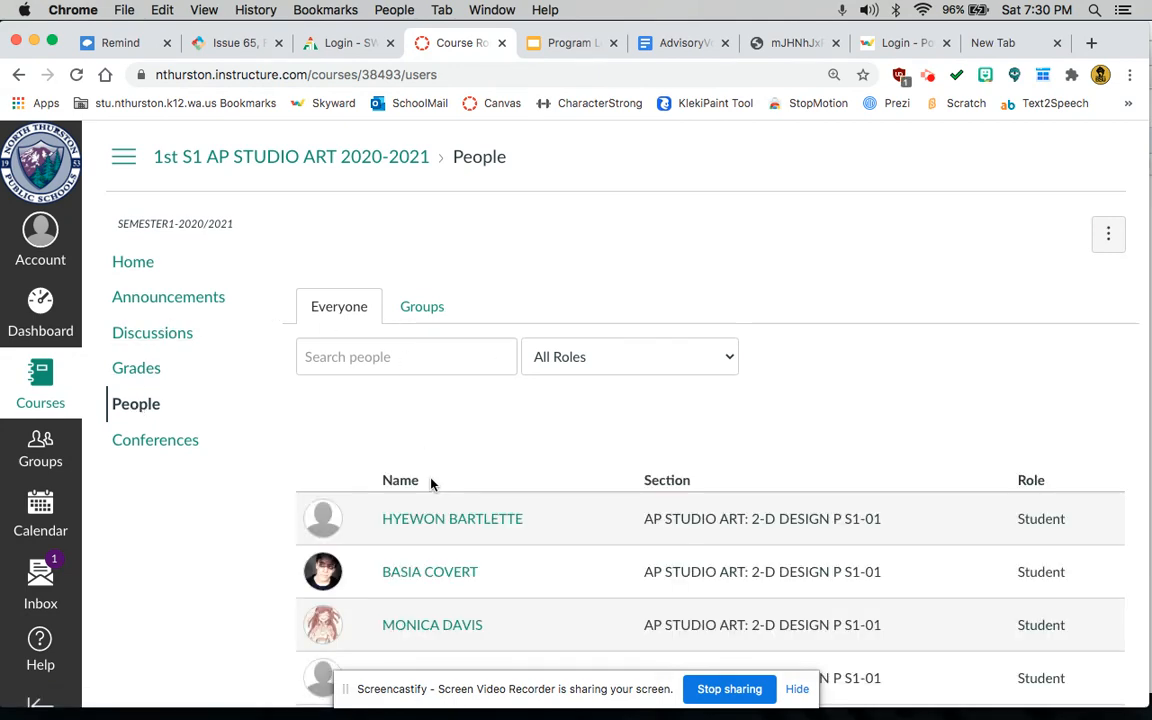
- Open the Table A group from the course's groups and check its list of members
{"action": "scroll", "coordinate": [431, 484], "scroll_direction": "down", "scroll_amount": 7}
{"action": "scroll", "coordinate": [431, 484], "scroll_direction": "up", "scroll_amount": 1}
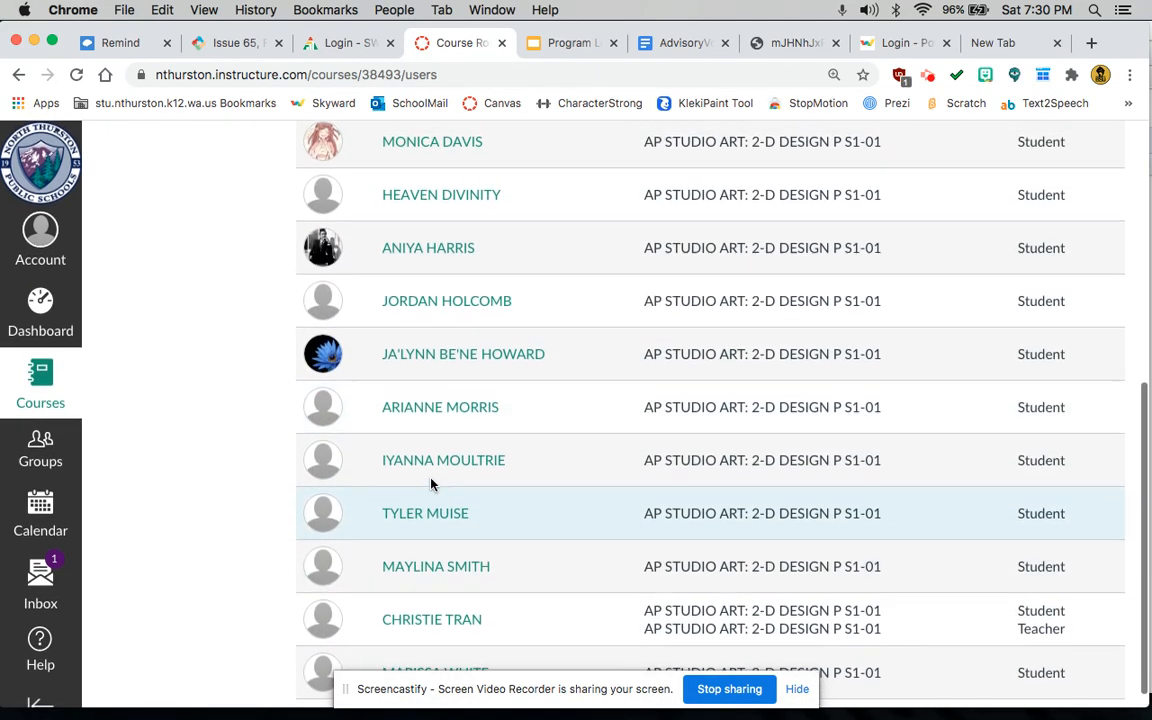
{"action": "scroll", "coordinate": [431, 484], "scroll_direction": "up", "scroll_amount": 7}
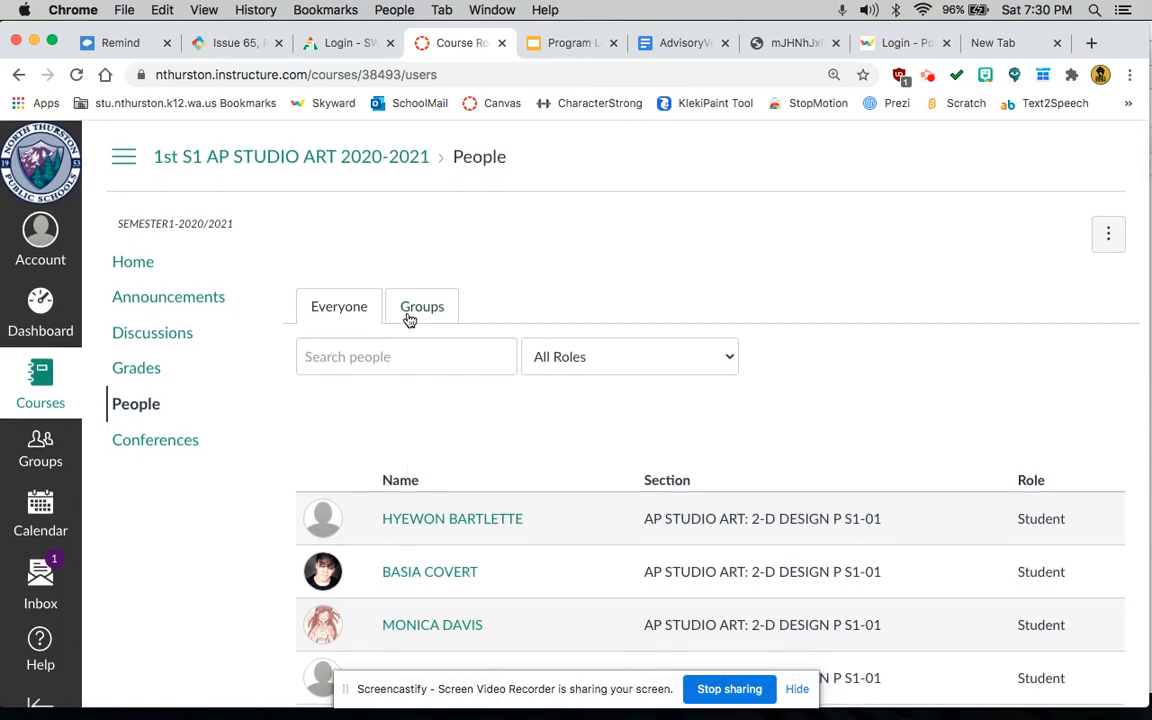
{"action": "left_click", "coordinate": [413, 307]}
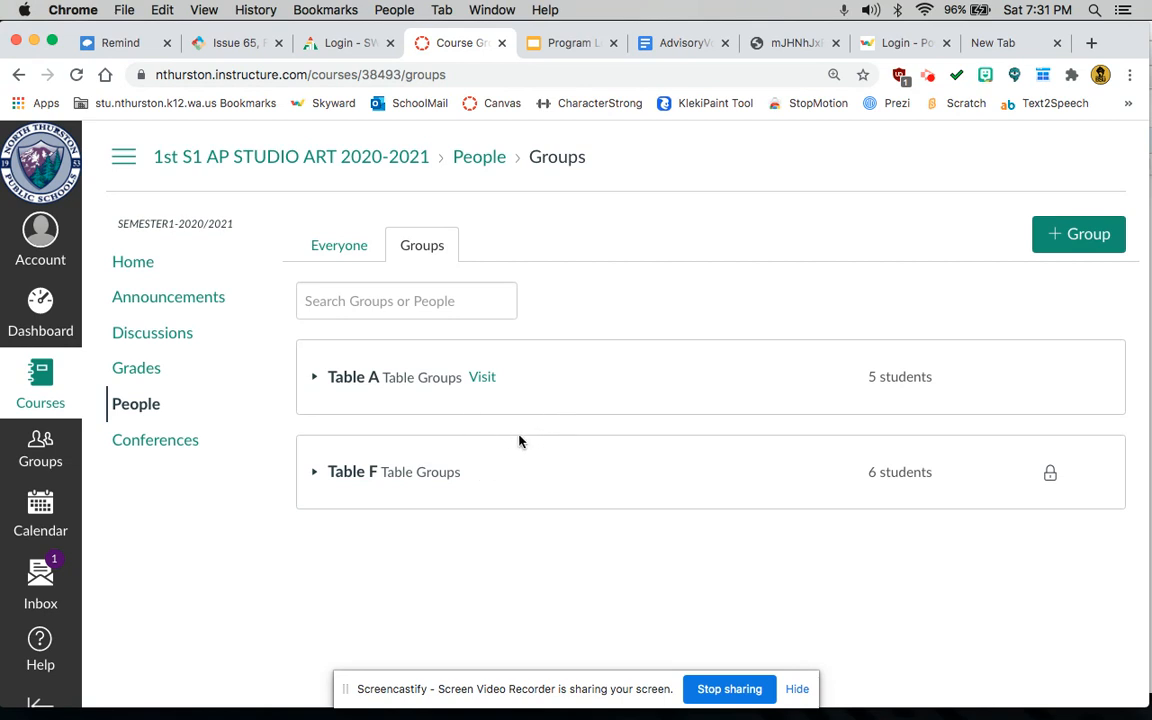
{"action": "left_click", "coordinate": [483, 382]}
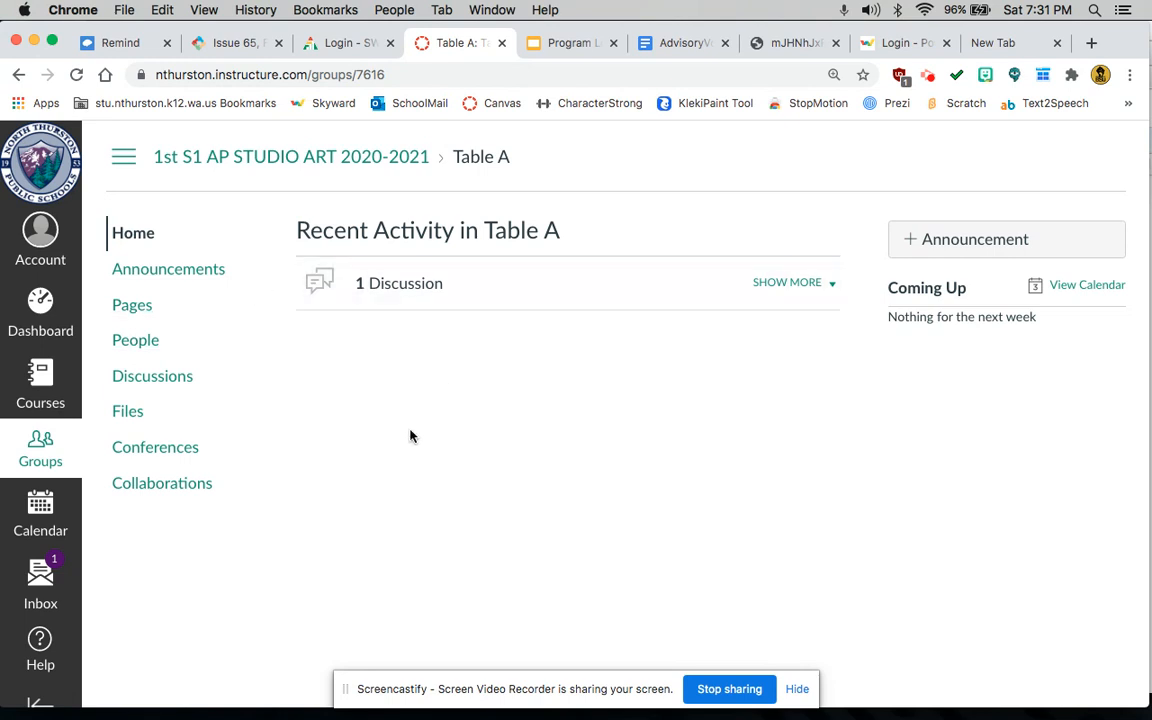
{"action": "left_click", "coordinate": [130, 345]}
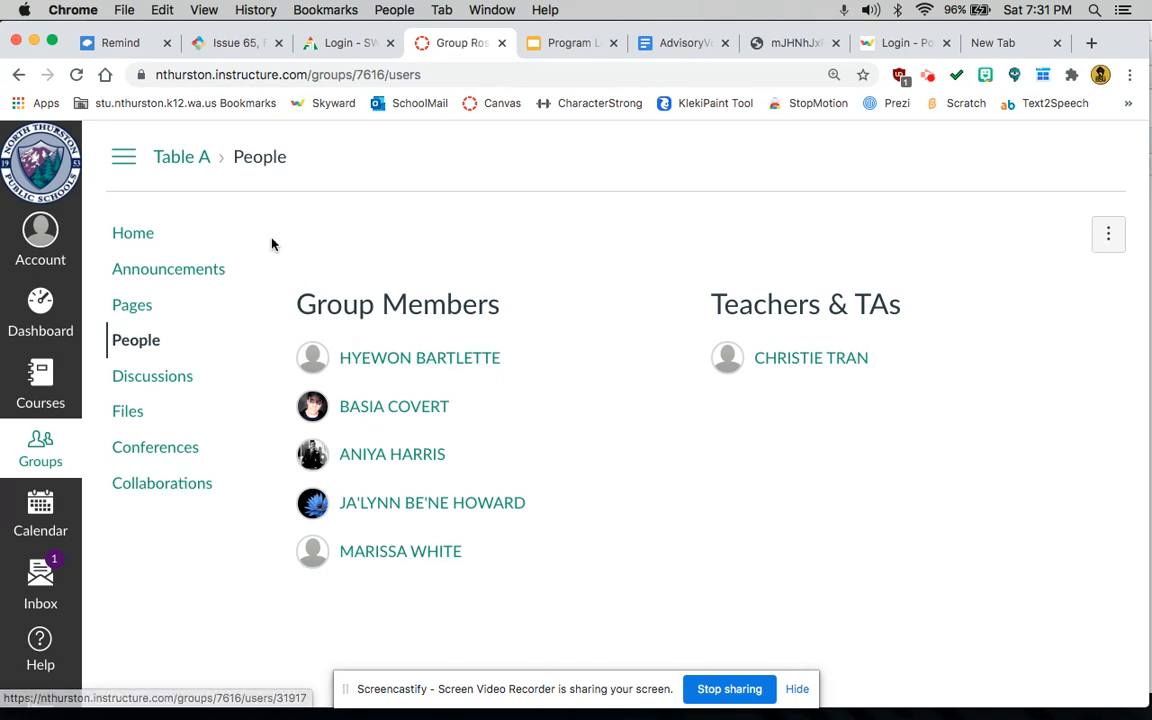
{"action": "left_click", "coordinate": [135, 240]}
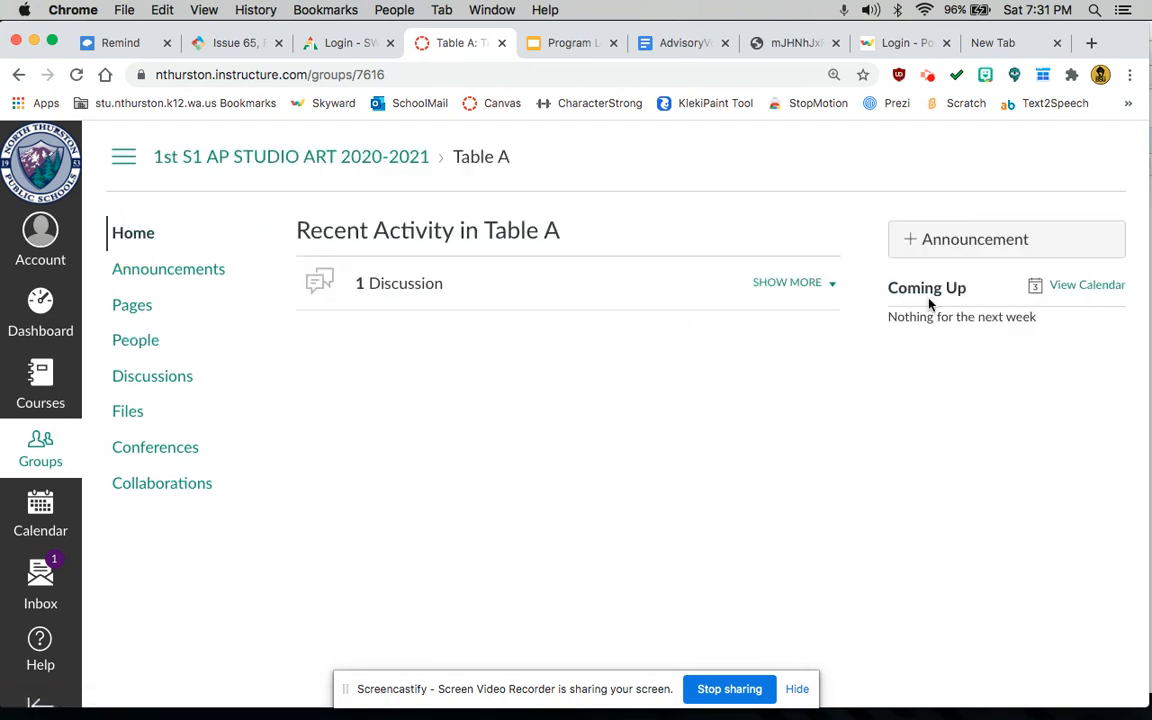
- Examine the new announcement form for Table A, including its options for inserting a Canvas image, and leave without saving
{"action": "left_click", "coordinate": [943, 245]}
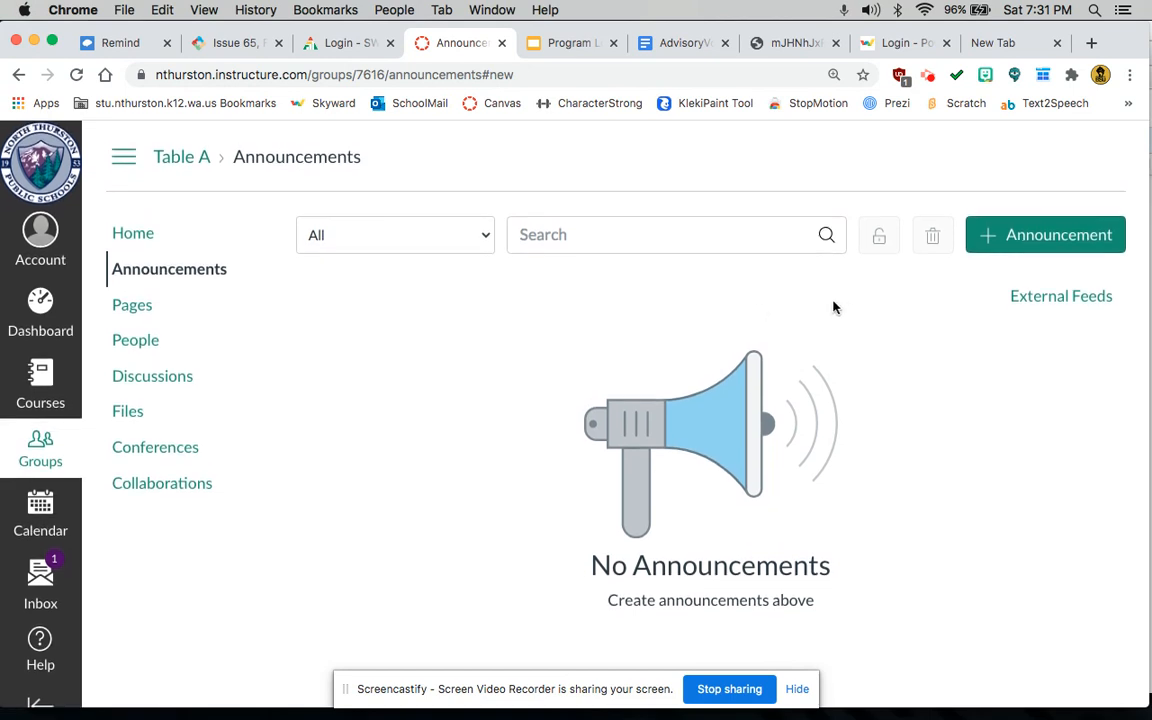
{"action": "left_click", "coordinate": [992, 234]}
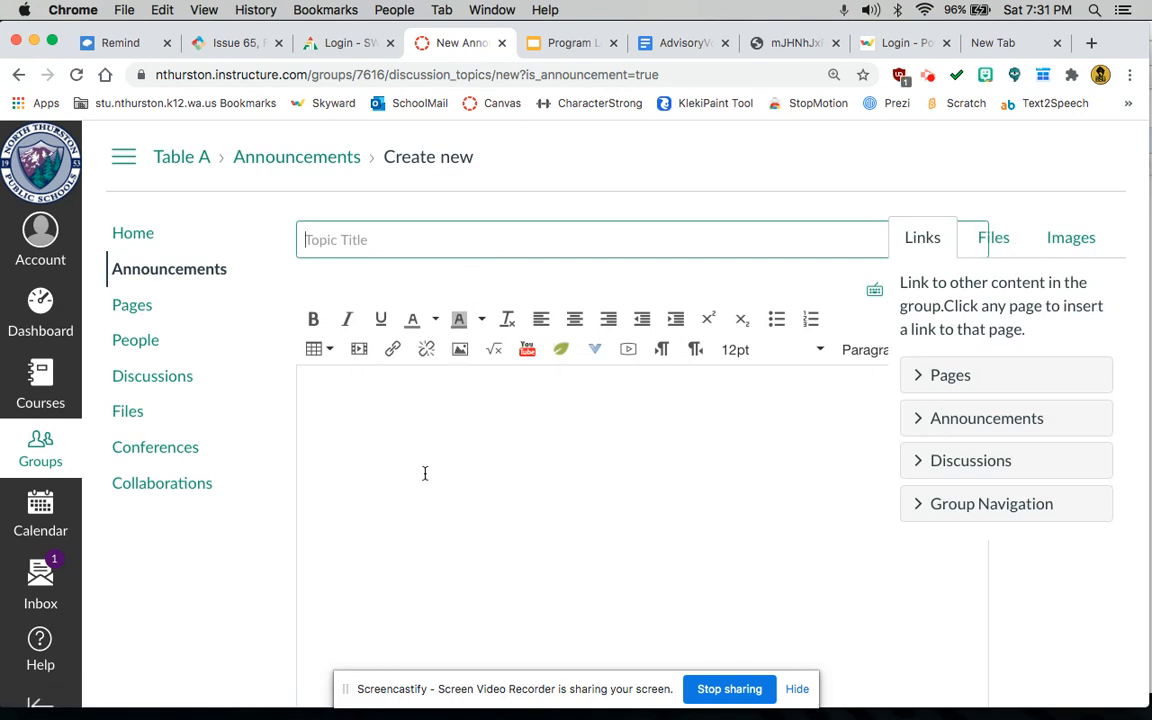
{"action": "scroll", "coordinate": [427, 413], "scroll_direction": "down", "scroll_amount": 1}
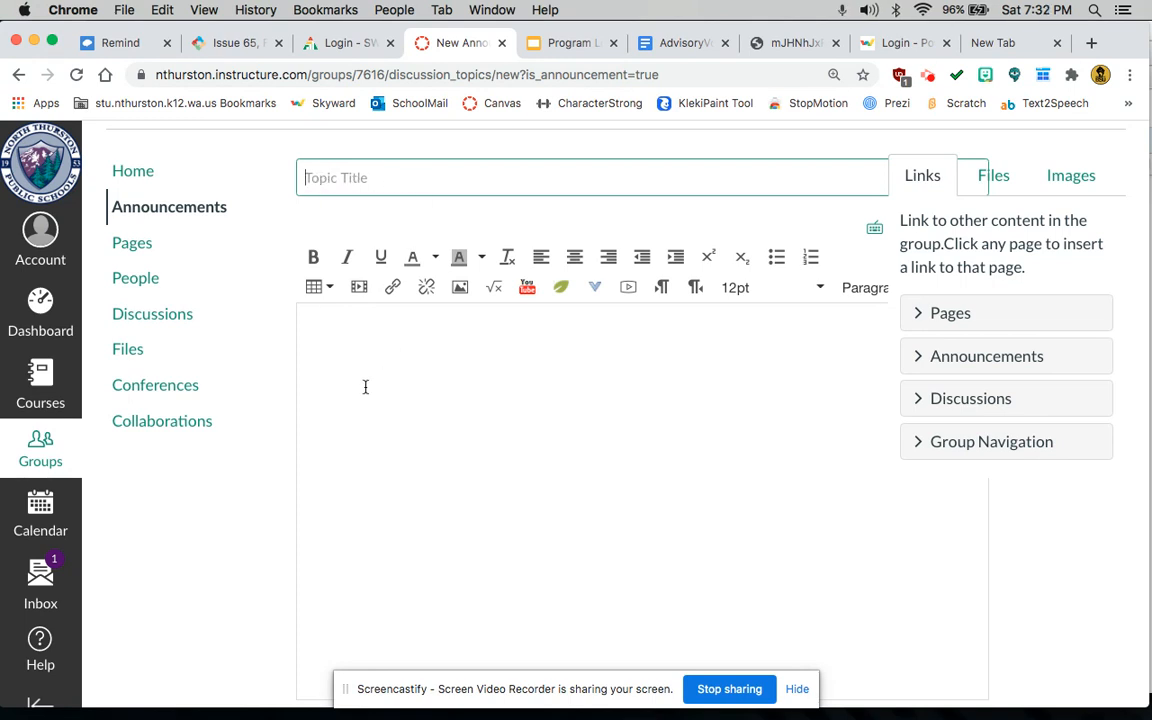
{"action": "left_click", "coordinate": [460, 287]}
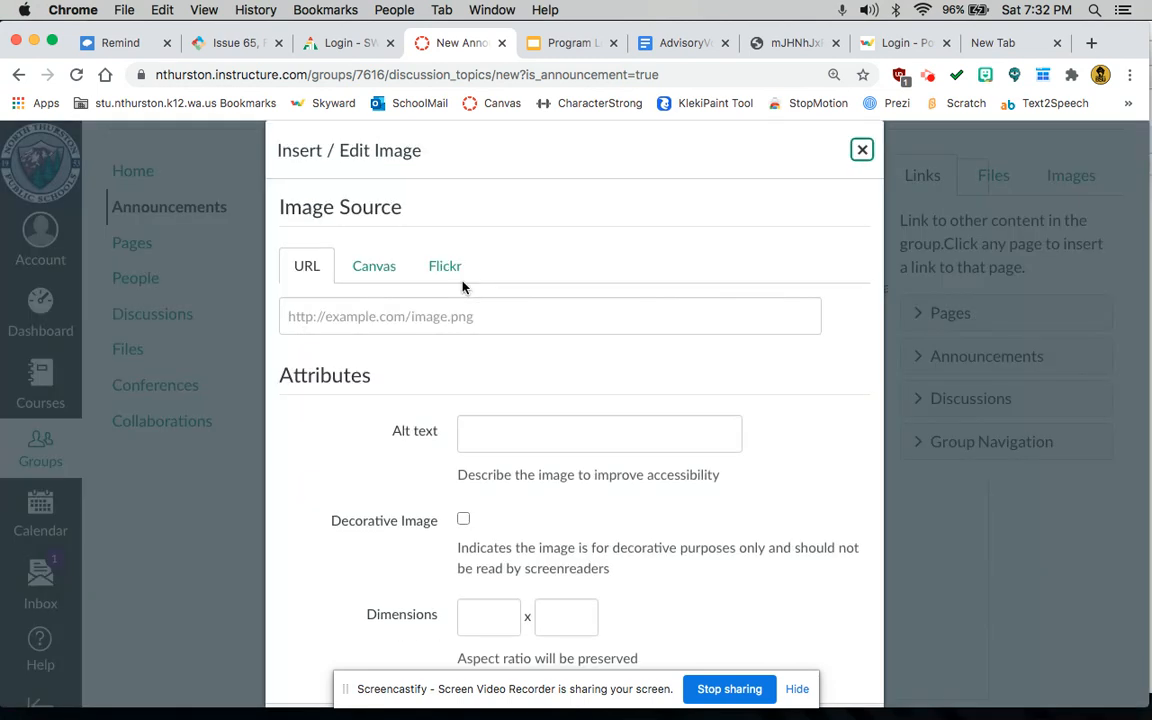
{"action": "left_click", "coordinate": [373, 272]}
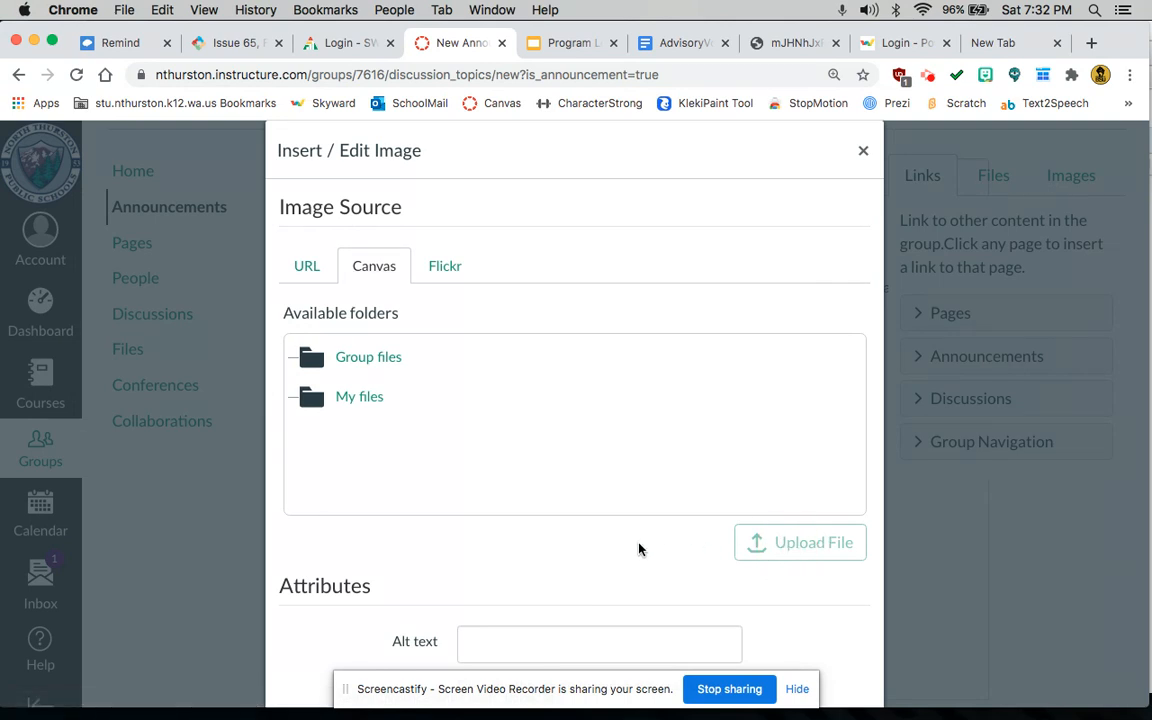
{"action": "scroll", "coordinate": [638, 548], "scroll_direction": "down", "scroll_amount": 2}
{"action": "scroll", "coordinate": [622, 446], "scroll_direction": "down", "scroll_amount": 5}
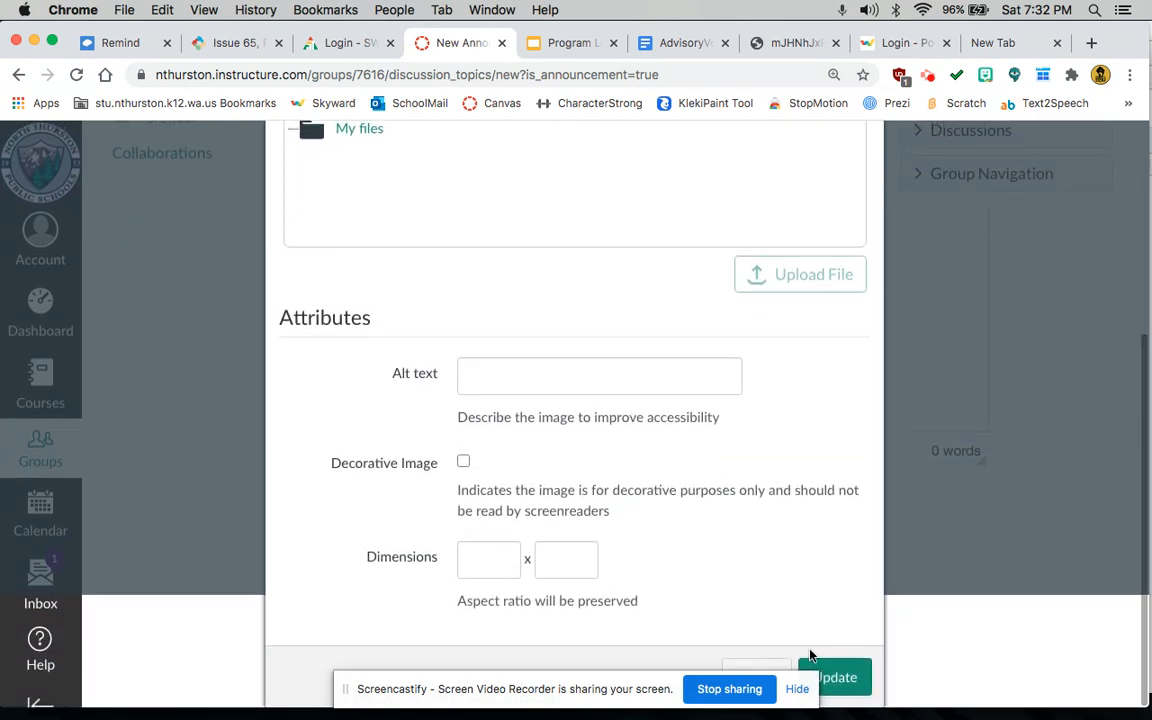
{"action": "left_click", "coordinate": [781, 669]}
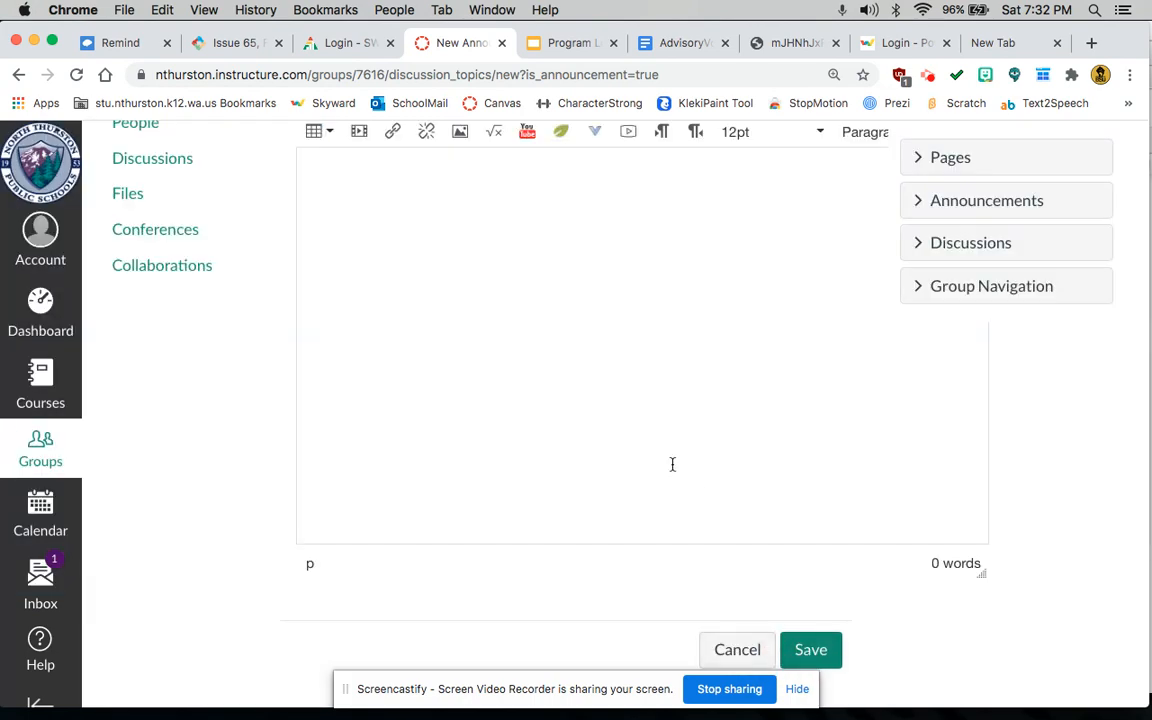
{"action": "scroll", "coordinate": [668, 455], "scroll_direction": "up", "scroll_amount": 4}
{"action": "scroll", "coordinate": [656, 440], "scroll_direction": "down", "scroll_amount": 4}
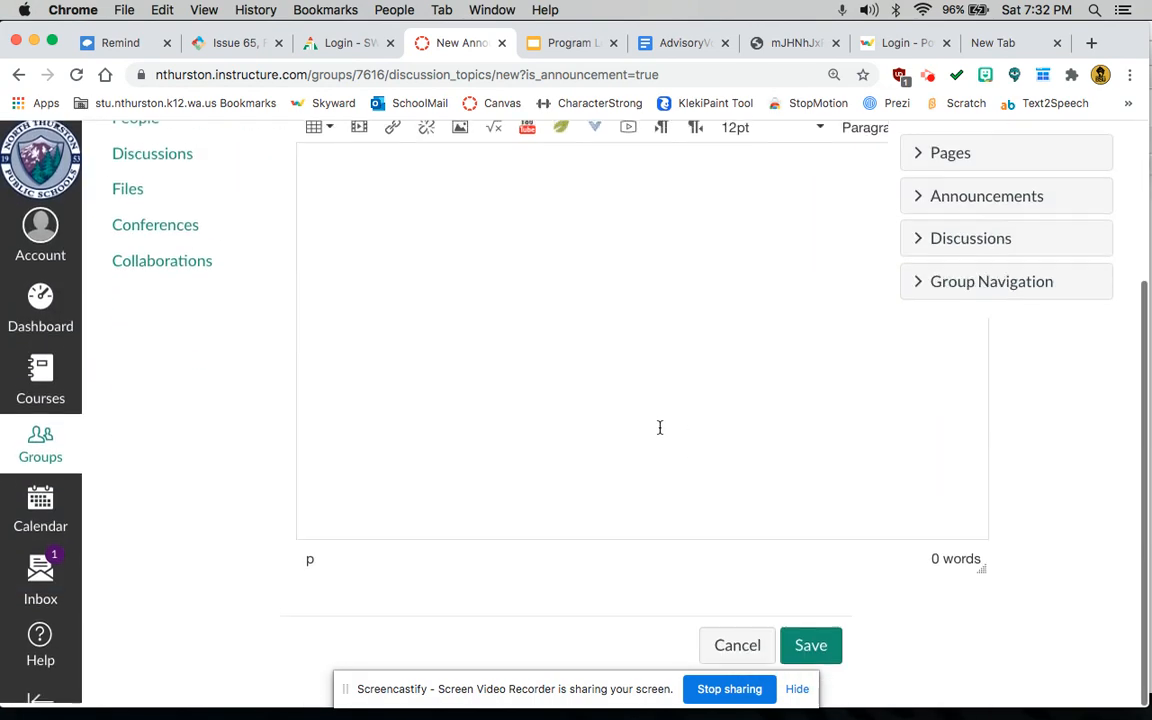
{"action": "left_click", "coordinate": [737, 645]}
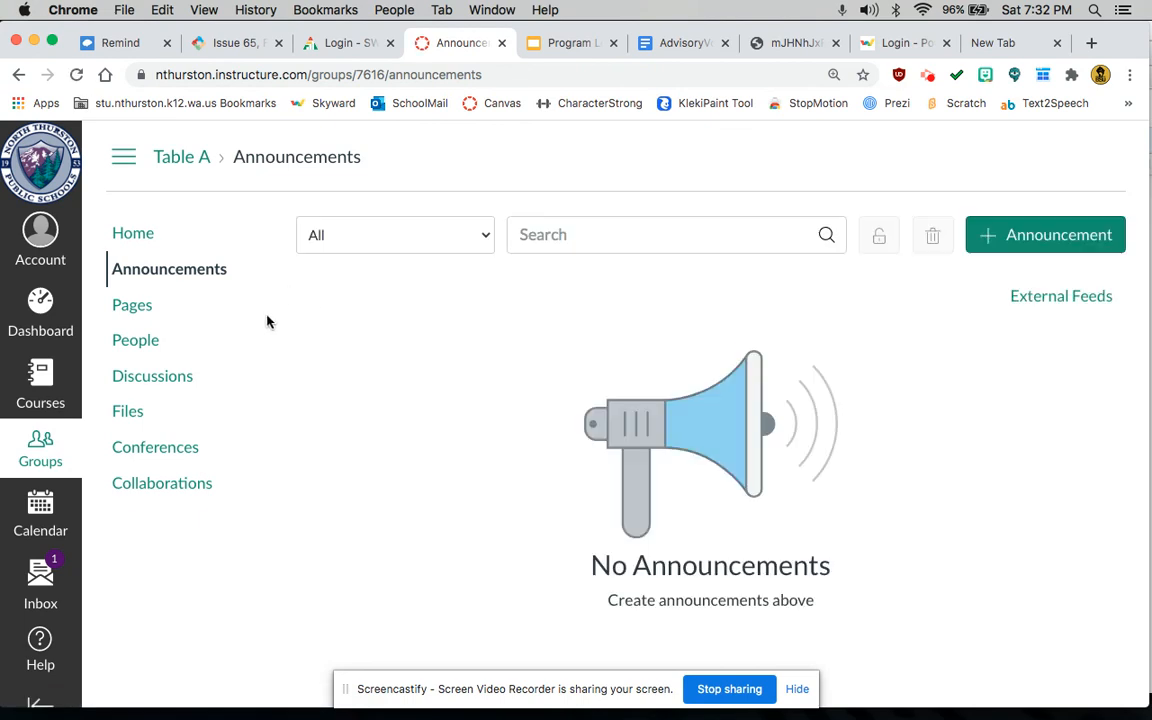
- Try out a new Table A discussion with threaded replies and liking allowed, and cancel it
{"action": "left_click", "coordinate": [158, 308]}
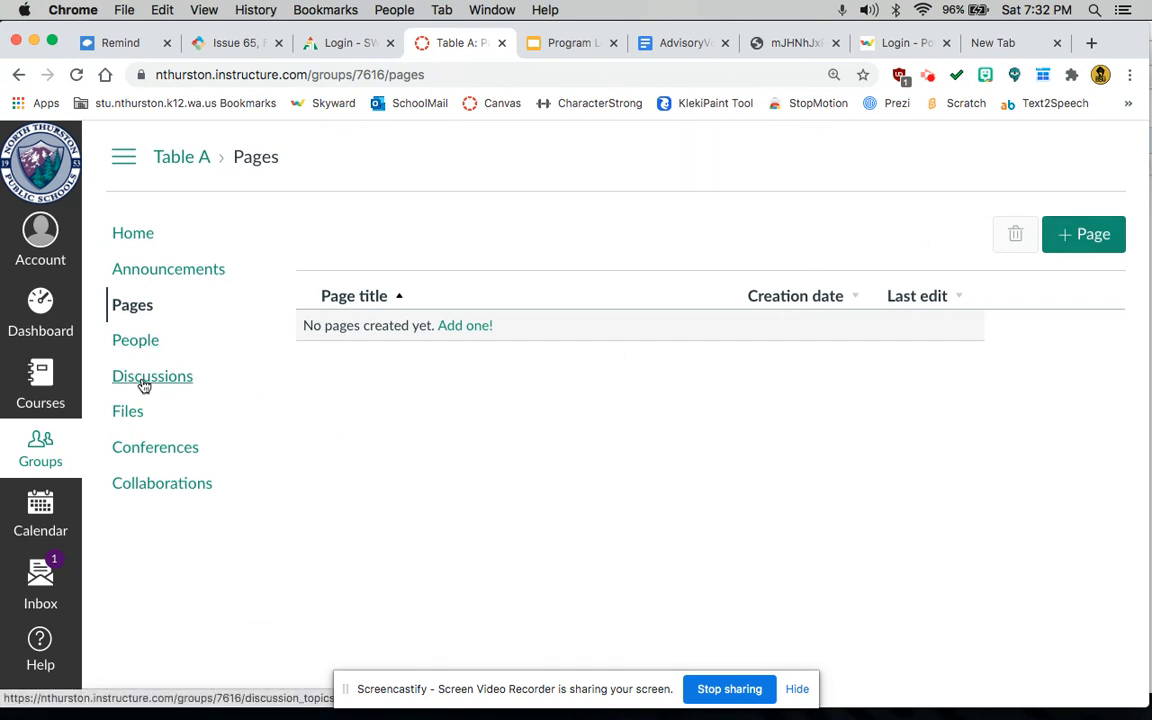
{"action": "left_click", "coordinate": [145, 384]}
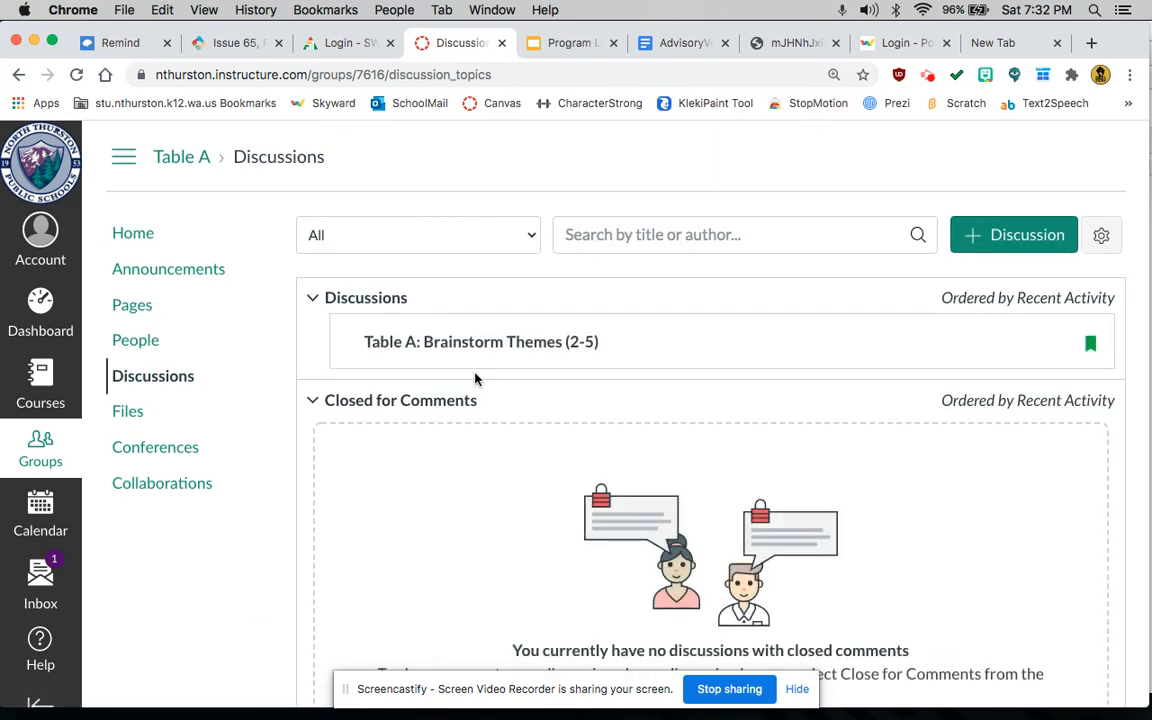
{"action": "left_click", "coordinate": [1012, 232]}
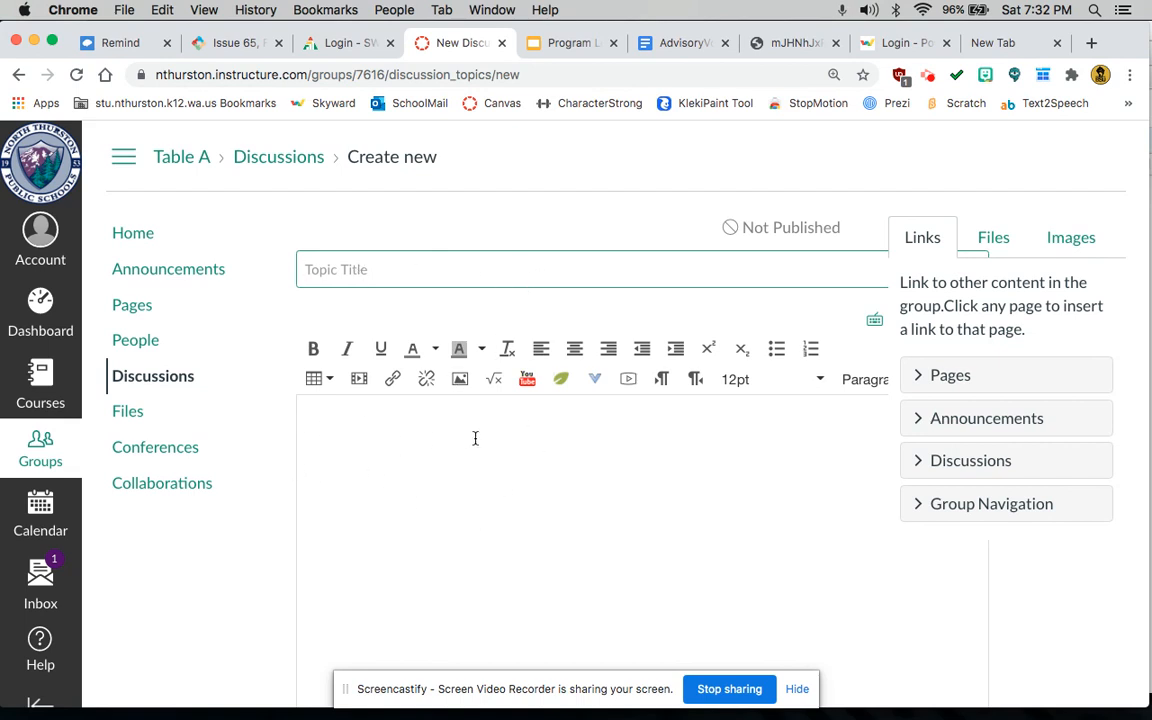
{"action": "scroll", "coordinate": [475, 438], "scroll_direction": "down", "scroll_amount": 10}
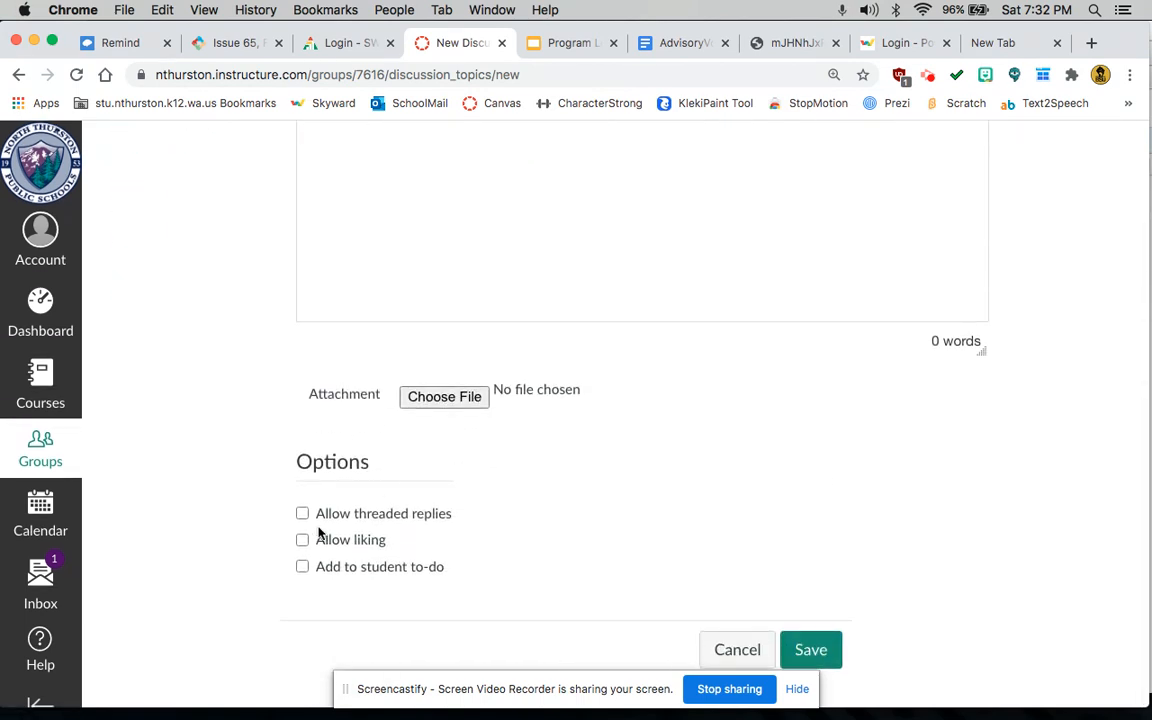
{"action": "left_click", "coordinate": [302, 515]}
{"action": "left_click", "coordinate": [302, 540]}
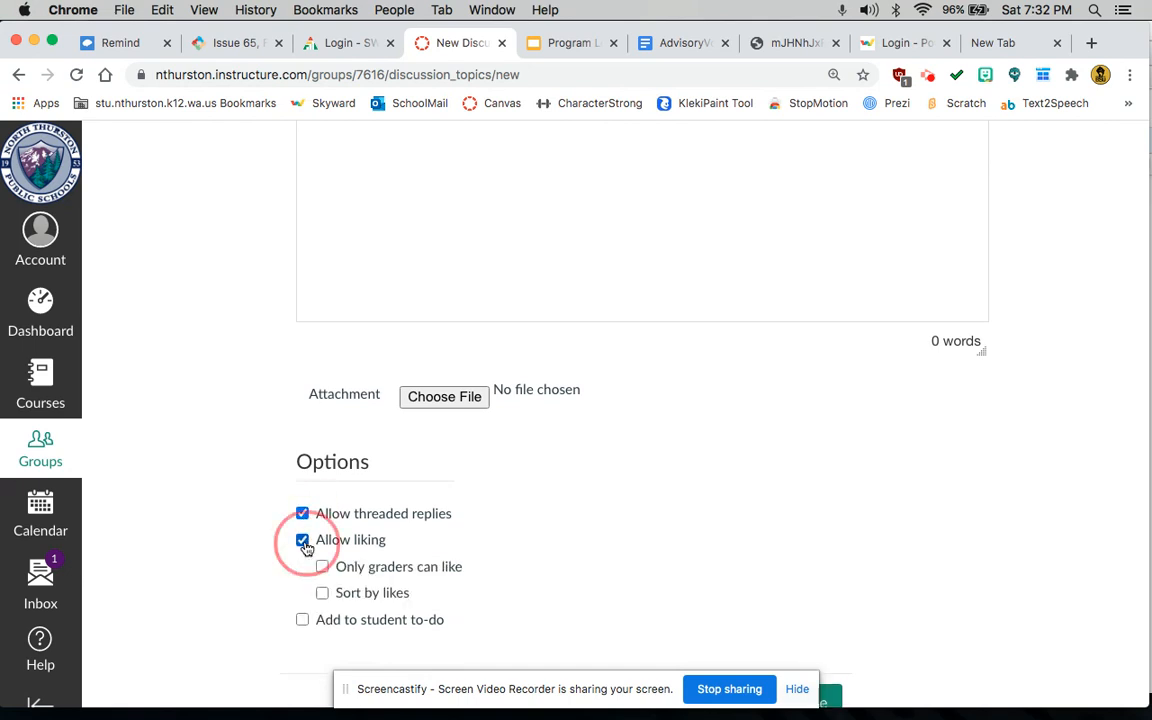
{"action": "scroll", "coordinate": [566, 555], "scroll_direction": "down", "scroll_amount": 1}
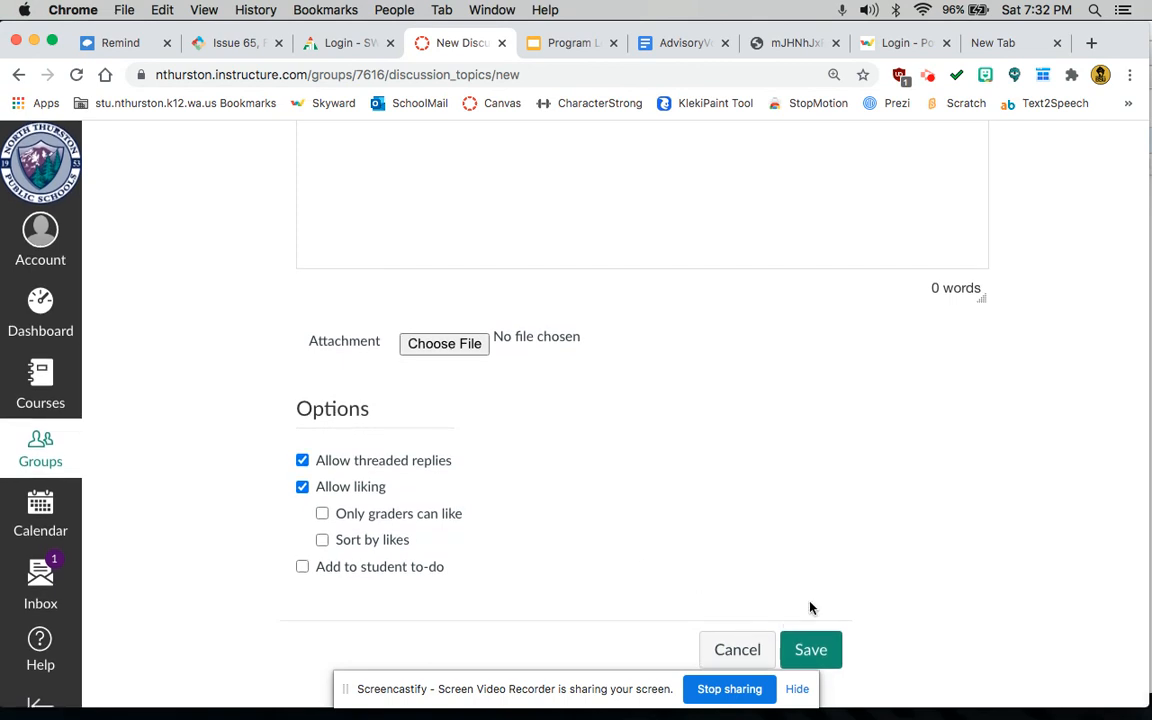
{"action": "left_click", "coordinate": [737, 650]}
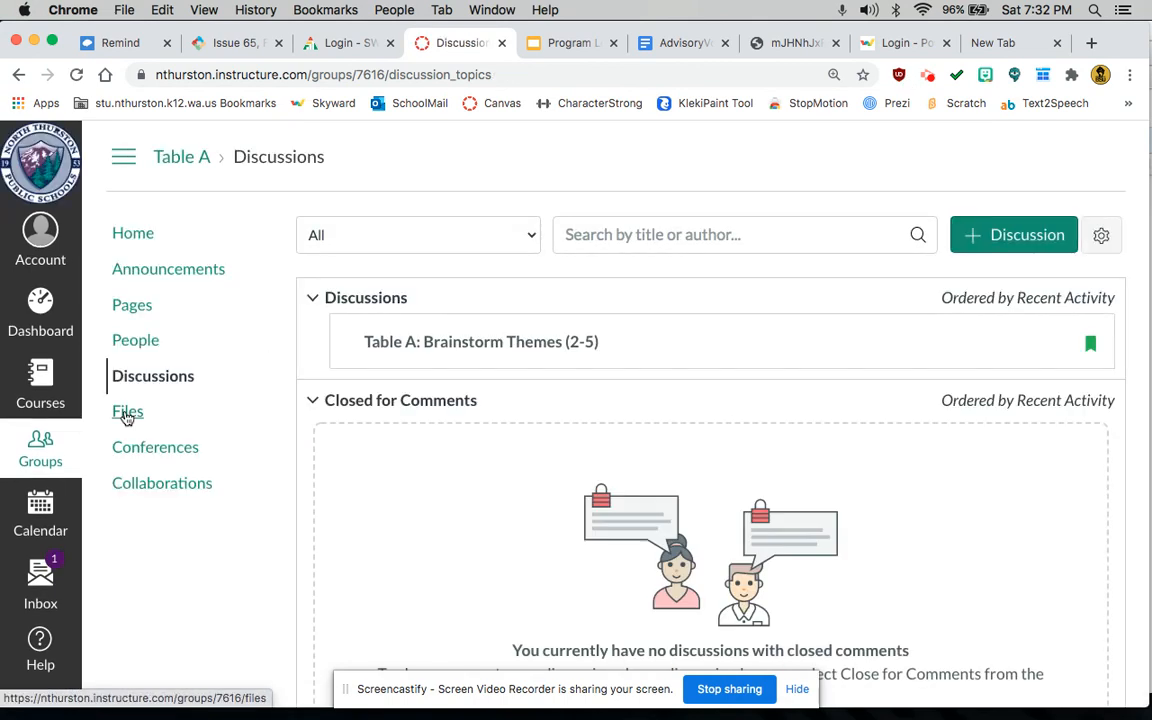
- Start a new BigBlueButton conference for Table A and give it no time limit
{"action": "left_click", "coordinate": [127, 416]}
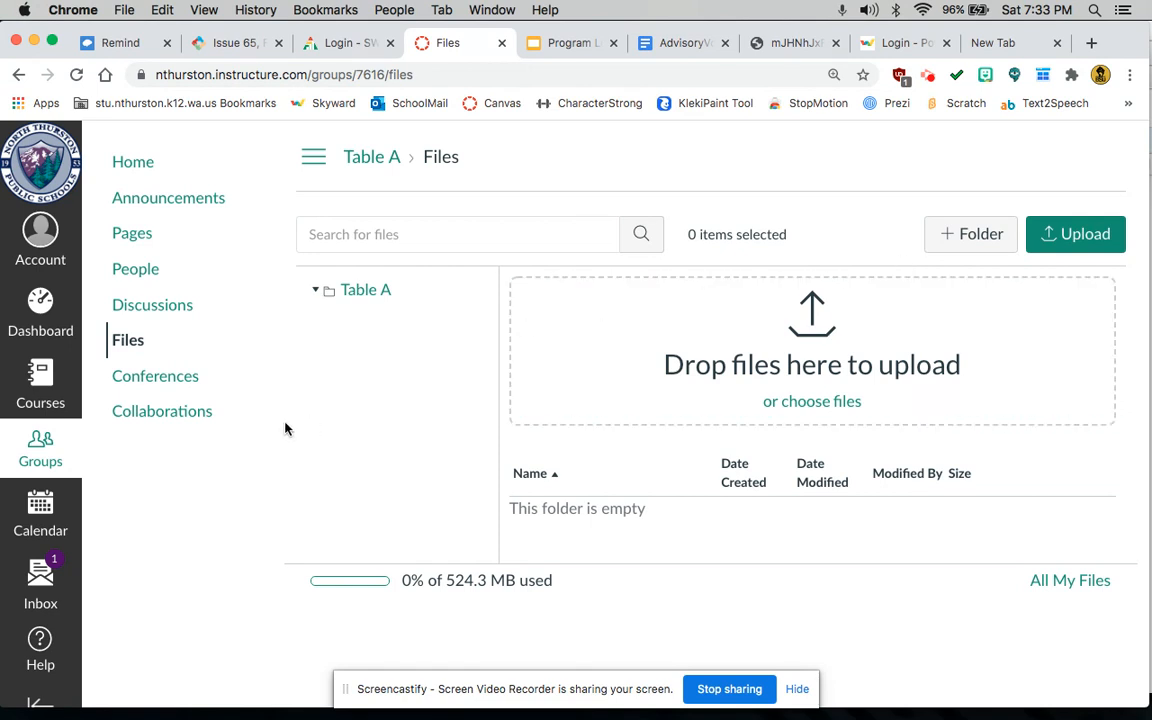
{"action": "left_click", "coordinate": [150, 382]}
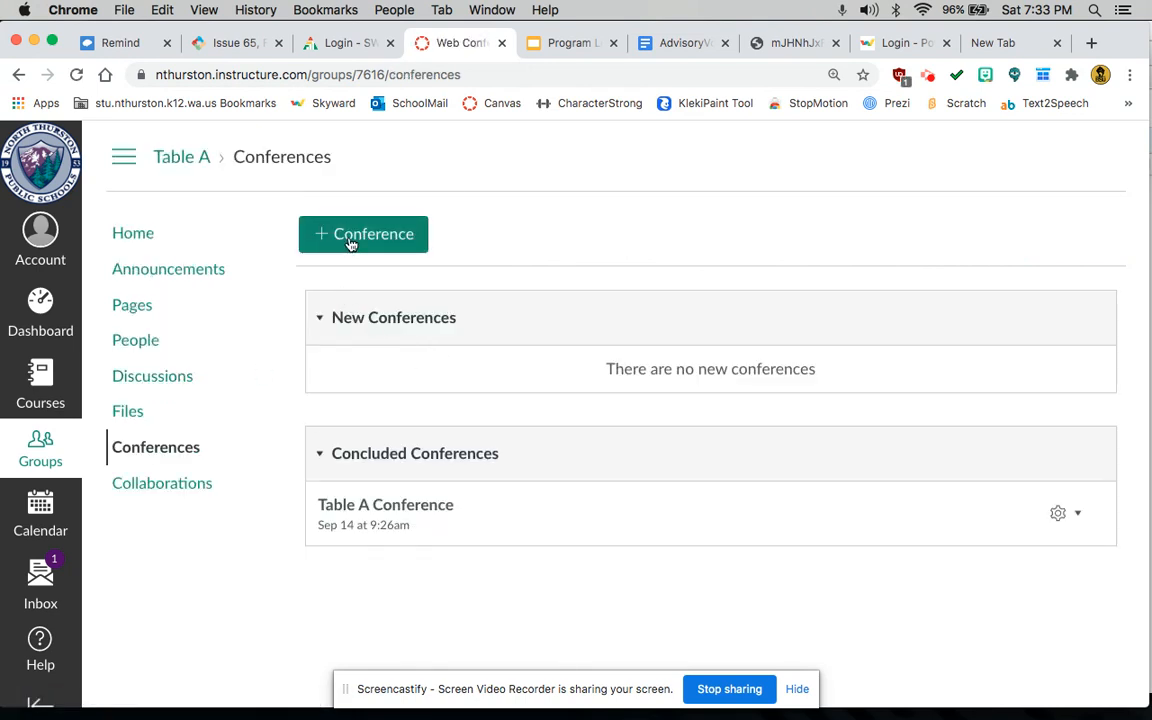
{"action": "left_click", "coordinate": [350, 240]}
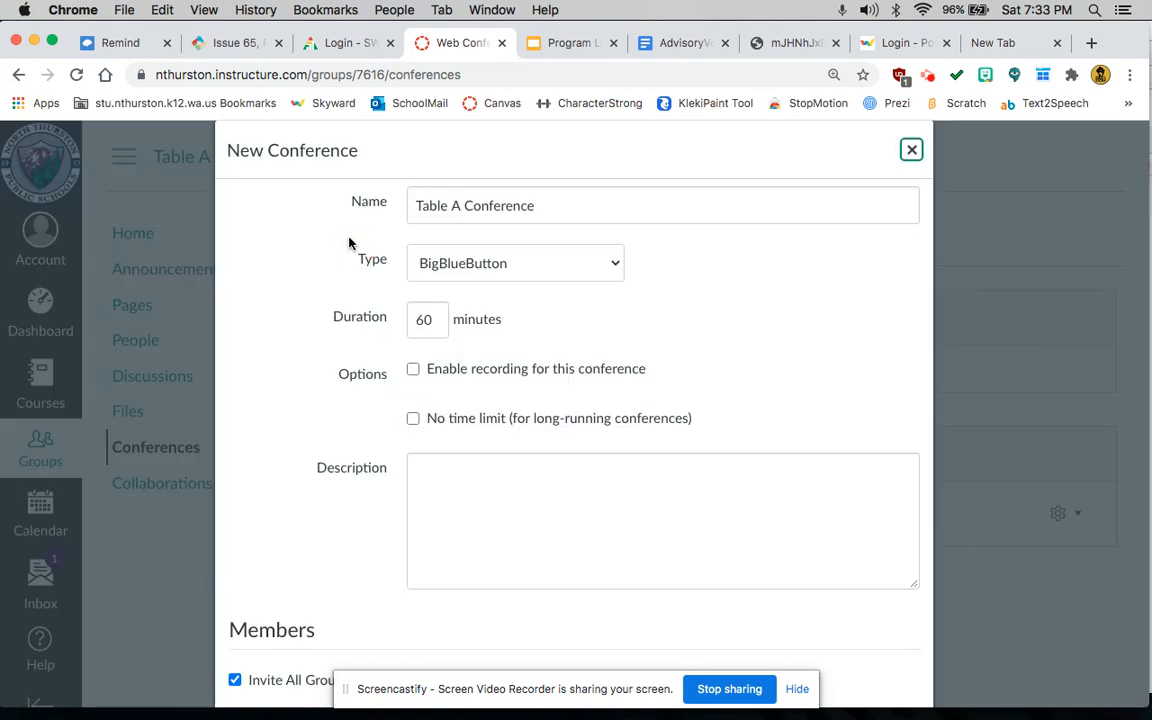
{"action": "left_click", "coordinate": [479, 477]}
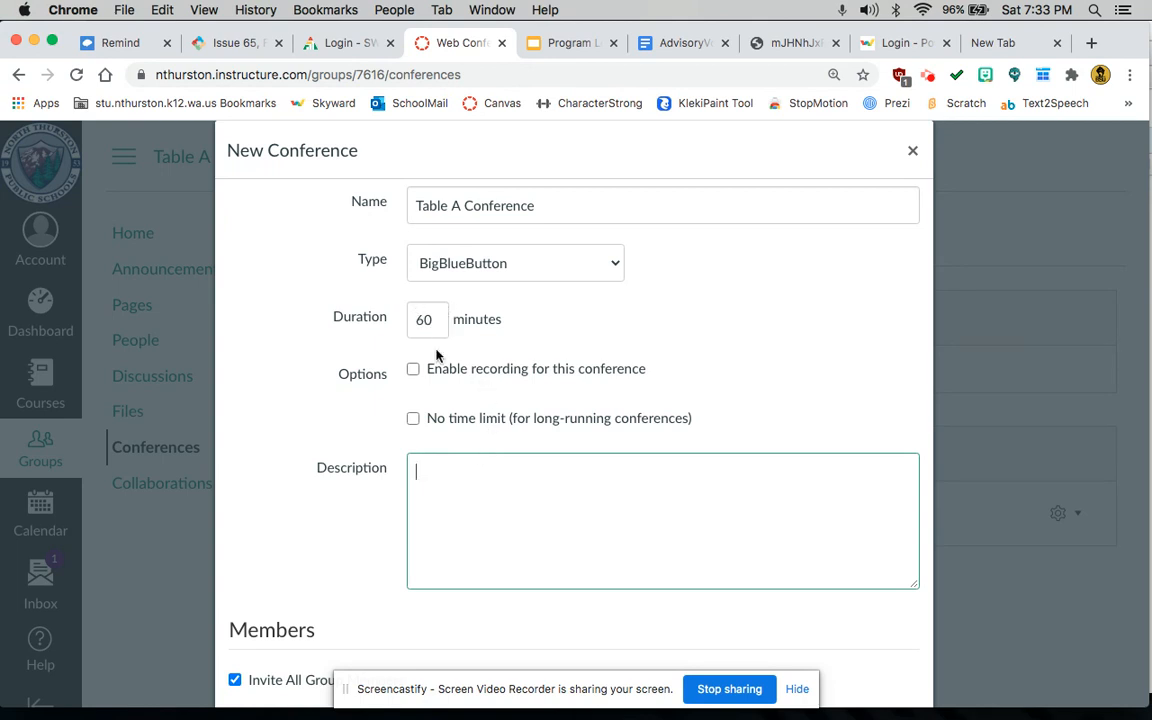
{"action": "left_click", "coordinate": [414, 420]}
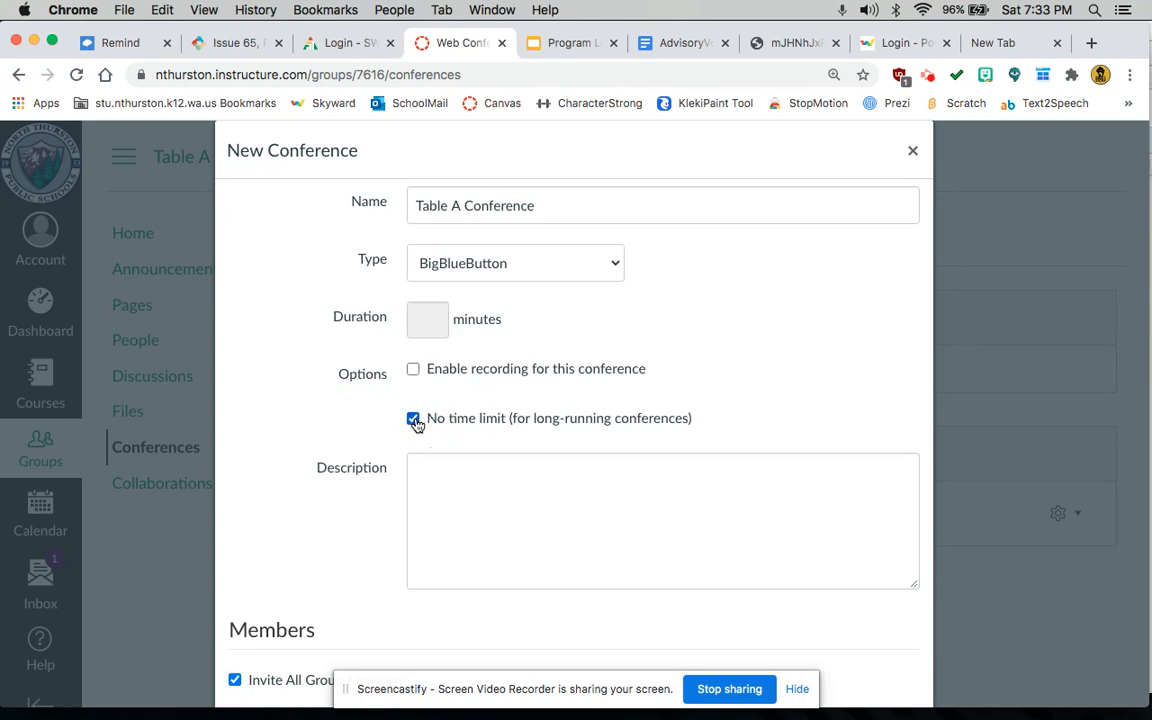
{"action": "scroll", "coordinate": [463, 452], "scroll_direction": "down", "scroll_amount": 2}
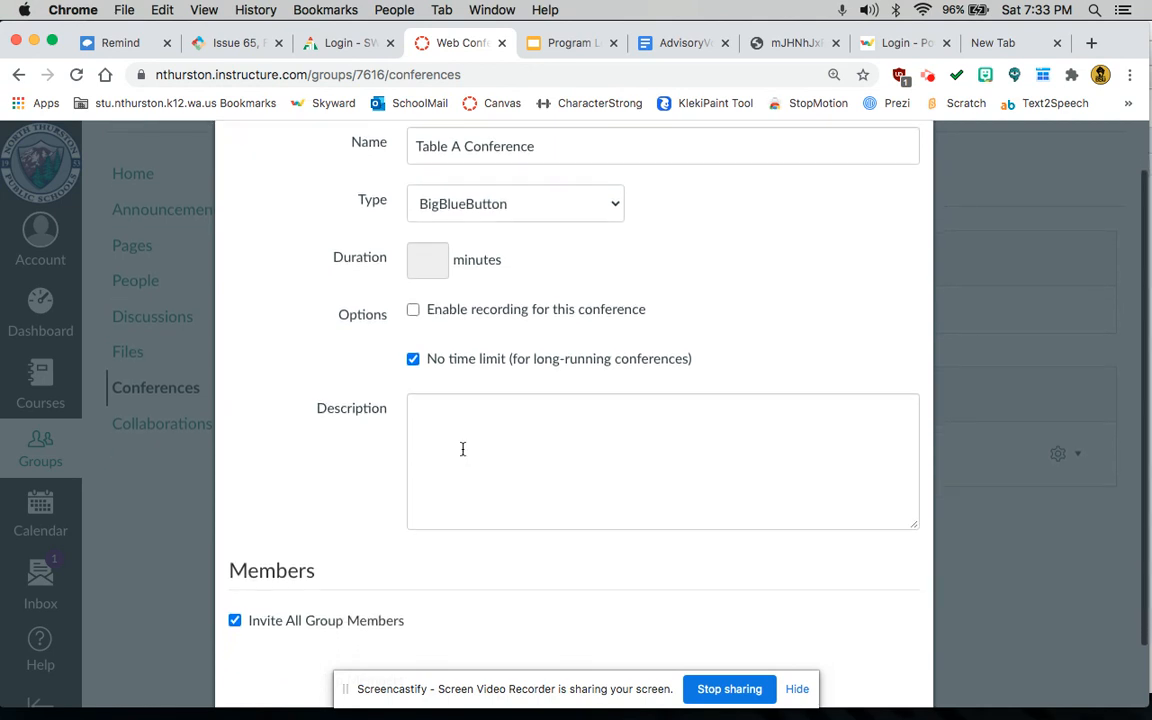
{"action": "scroll", "coordinate": [463, 449], "scroll_direction": "down", "scroll_amount": 2}
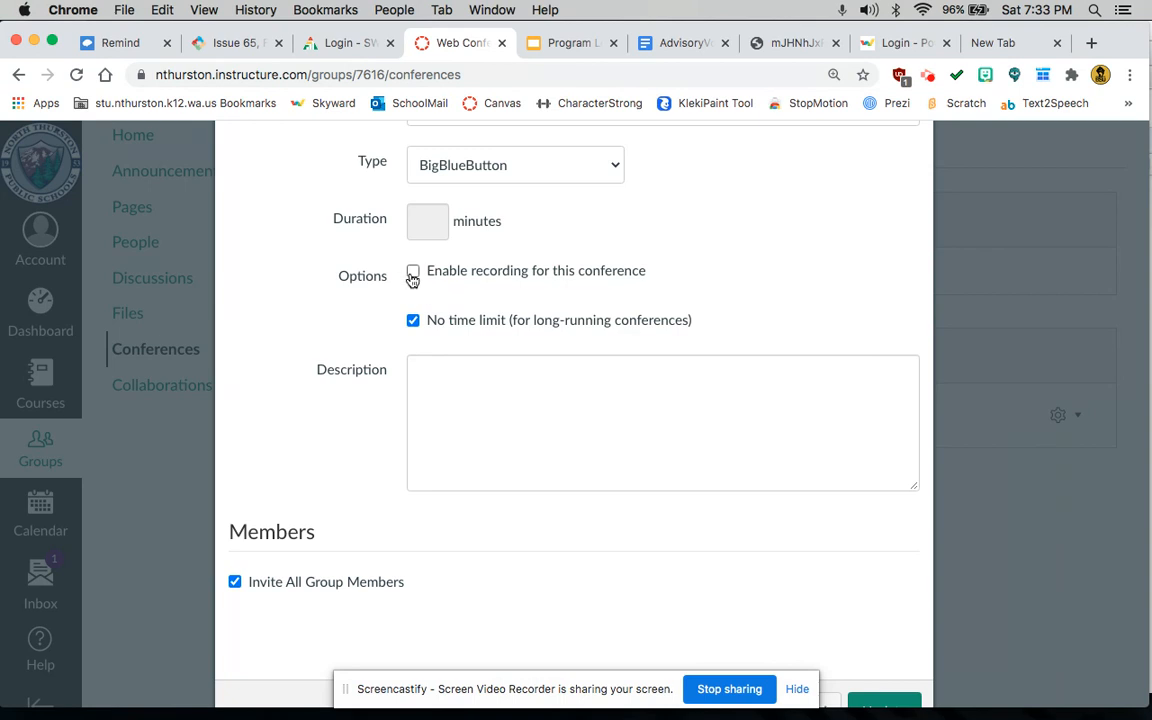
- Enter the conference description "Hey, let's meet at 3pm on September 25th to discuss themes."
{"action": "left_click", "coordinate": [452, 373]}
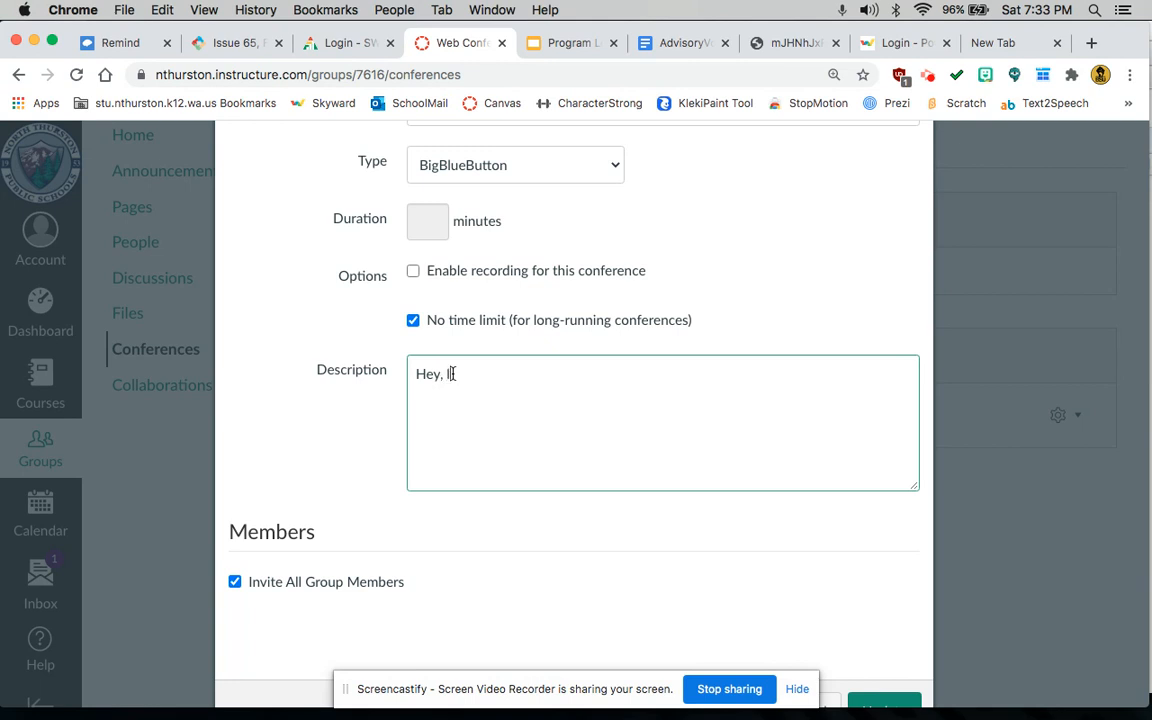
{"action": "type", "text": "Hey, let's meet at 3pm on Sept"}
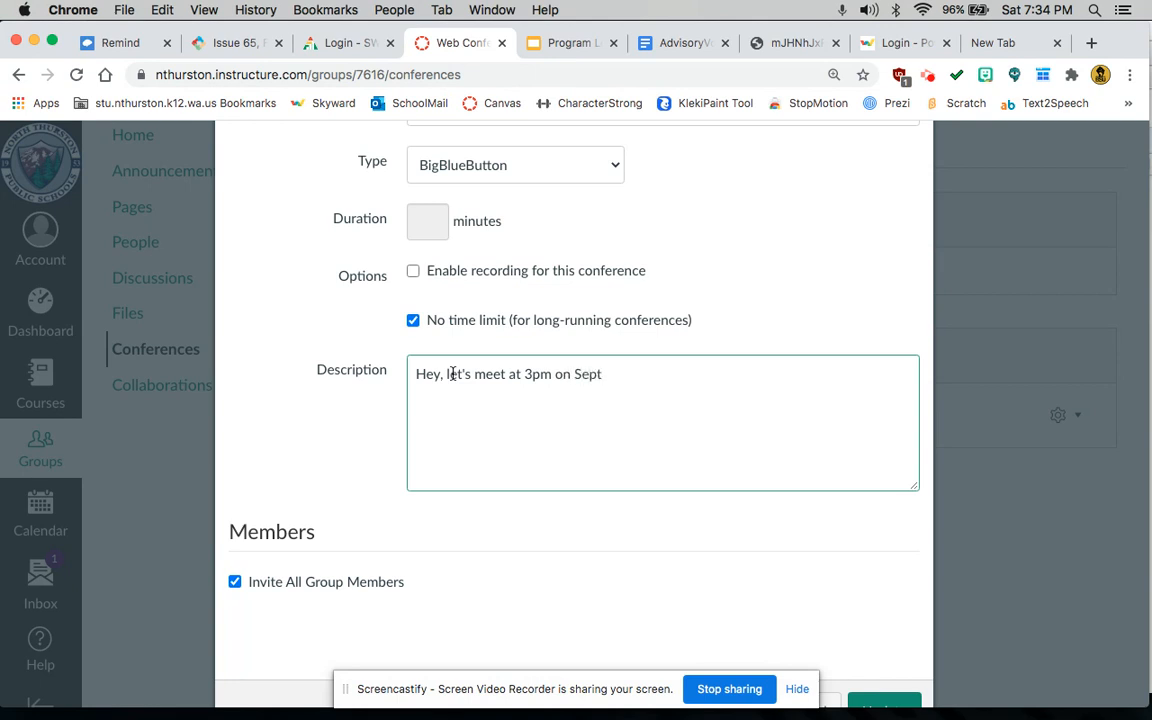
{"action": "type", "text": "ember 25th to discuss"}
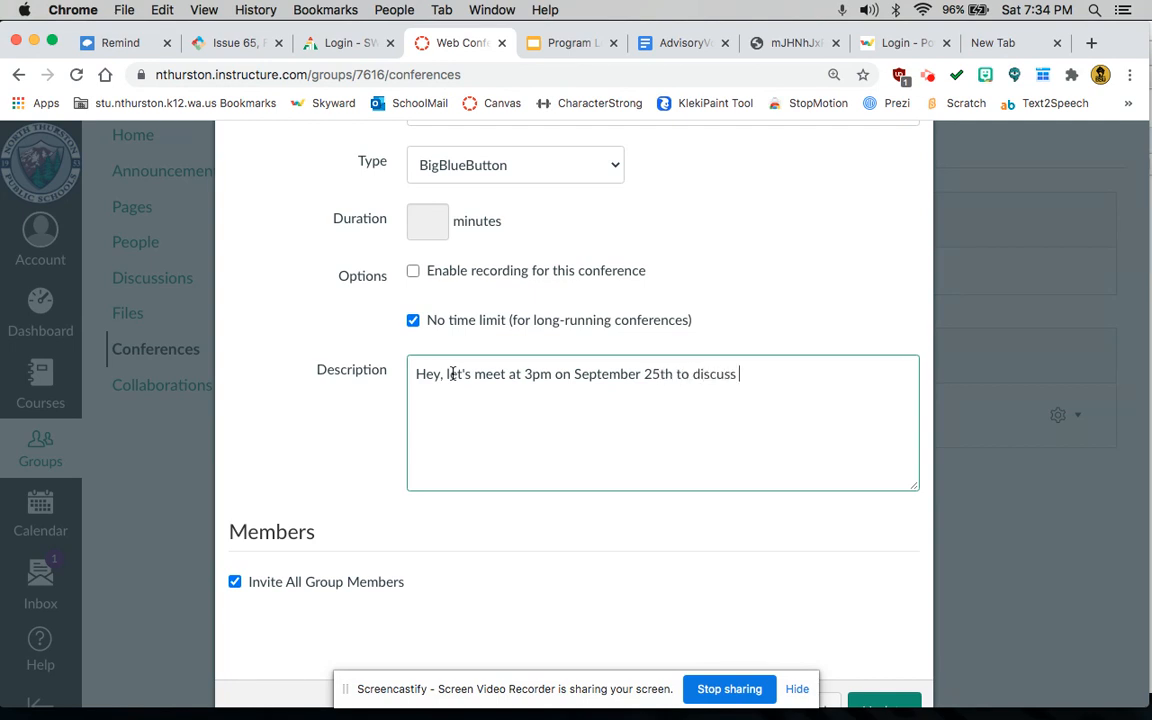
{"action": "type", "text": " themes."}
- Replace the conference name with "3pm on Sept. 25th Themework"
{"action": "scroll", "coordinate": [511, 540], "scroll_direction": "down", "scroll_amount": 1}
{"action": "scroll", "coordinate": [586, 345], "scroll_direction": "up", "scroll_amount": 3}
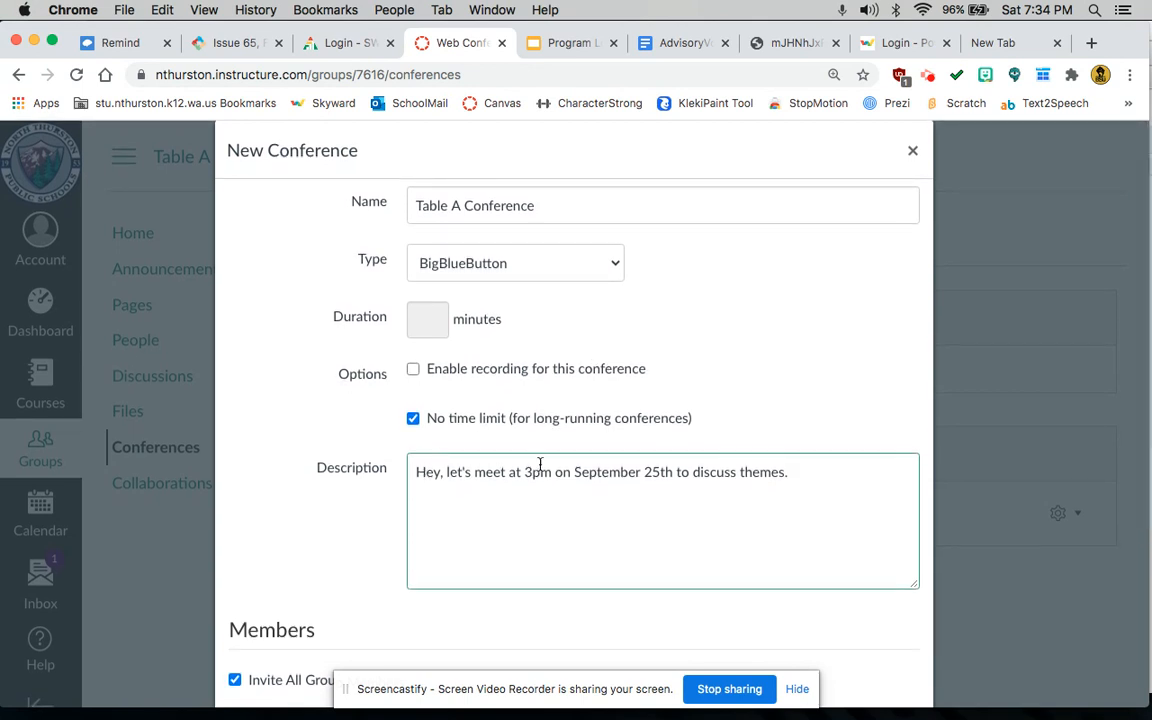
{"action": "left_click_drag", "start_coordinate": [563, 205], "coordinate": [407, 207]}
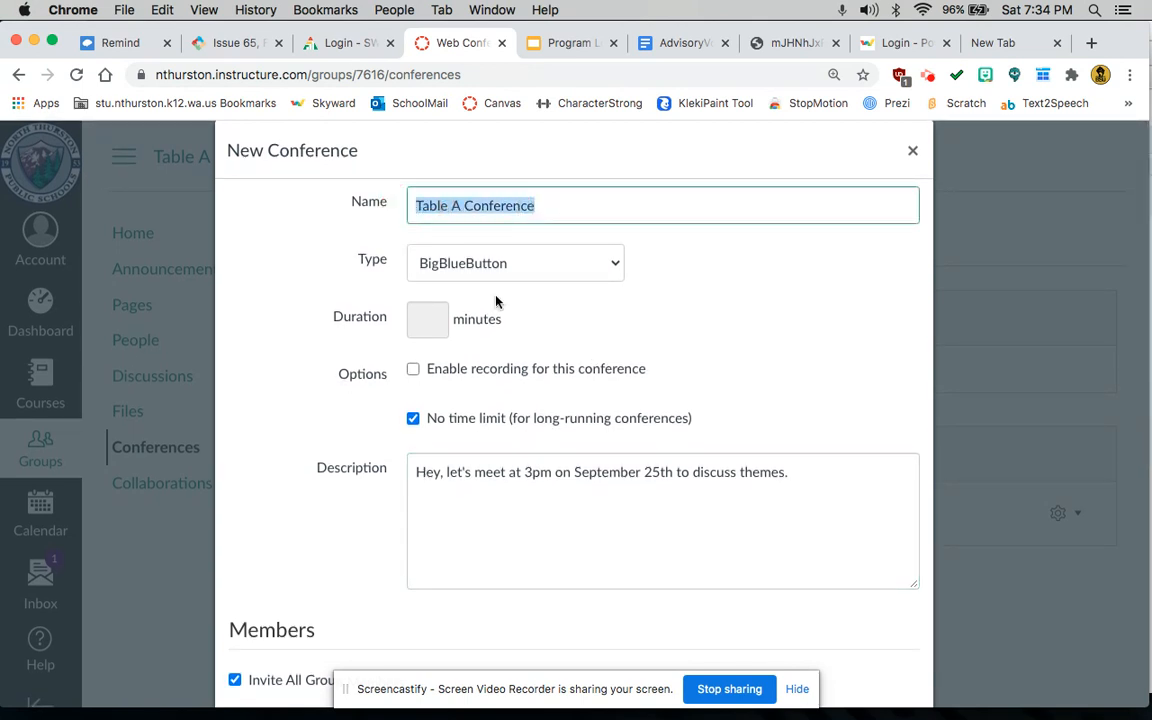
{"action": "type", "text": "3pm"}
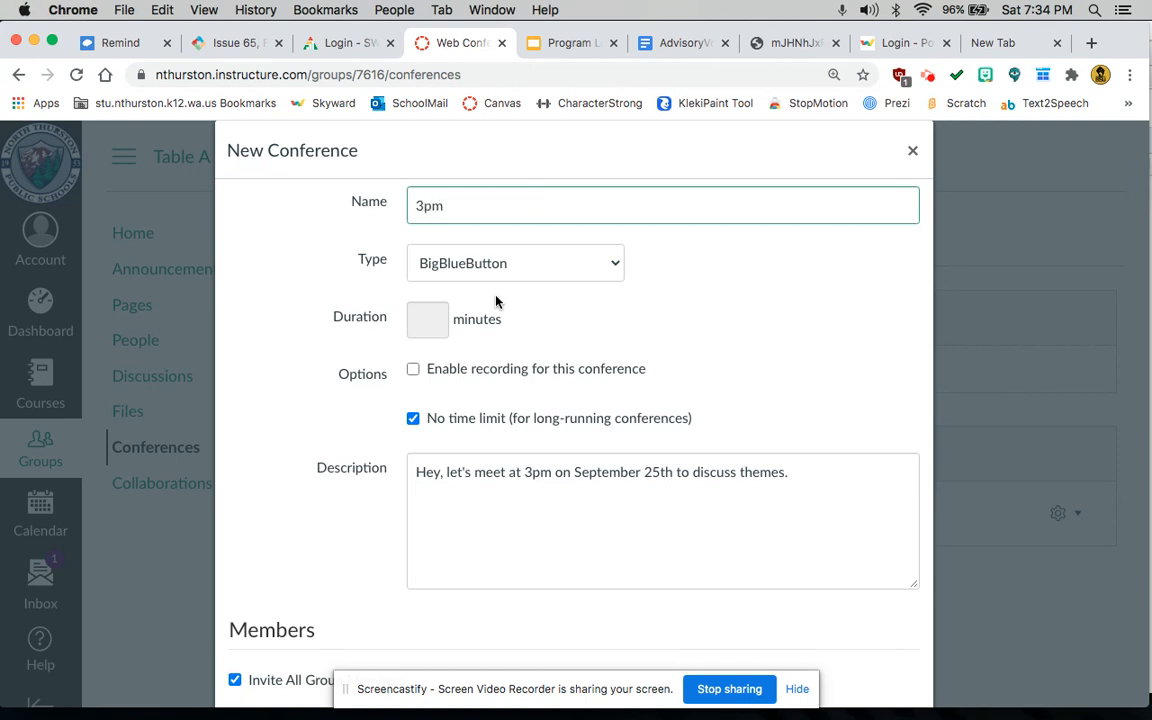
{"action": "type", "text": " on Sept. 25th Them"}
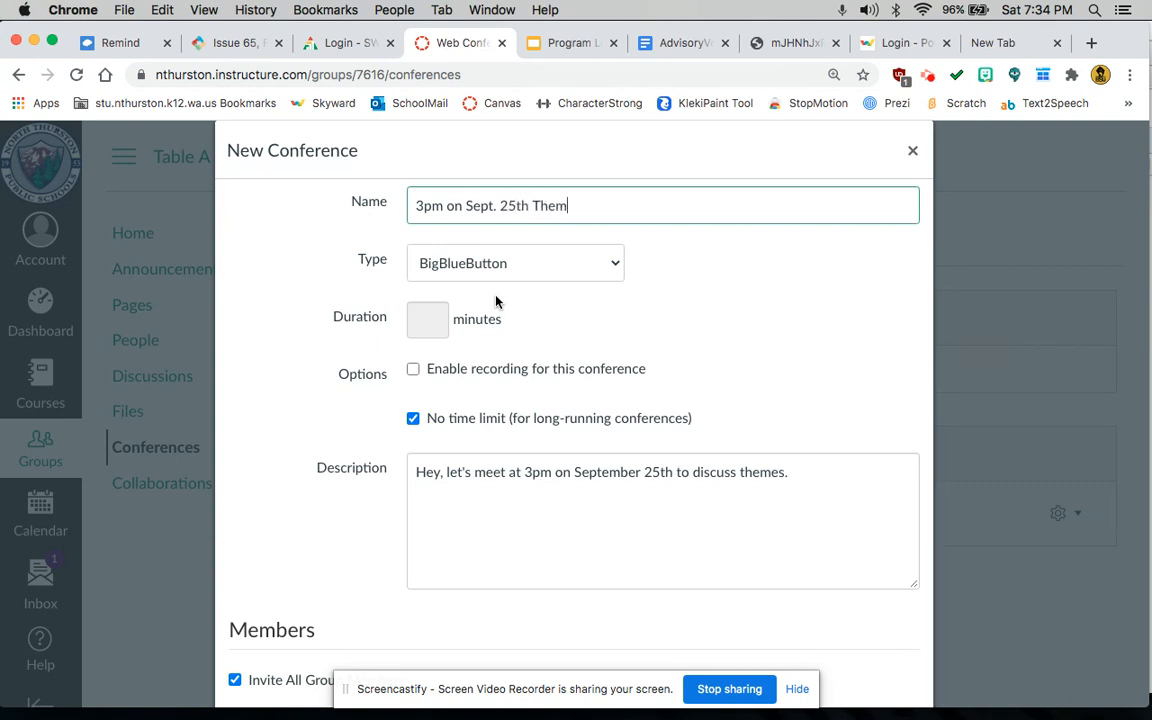
{"action": "type", "text": "ework"}
- Add the organizer's surname and a colon before "3pm" in the conference name, and save the conference with all group members invited
{"action": "scroll", "coordinate": [549, 302], "scroll_direction": "down", "scroll_amount": 3}
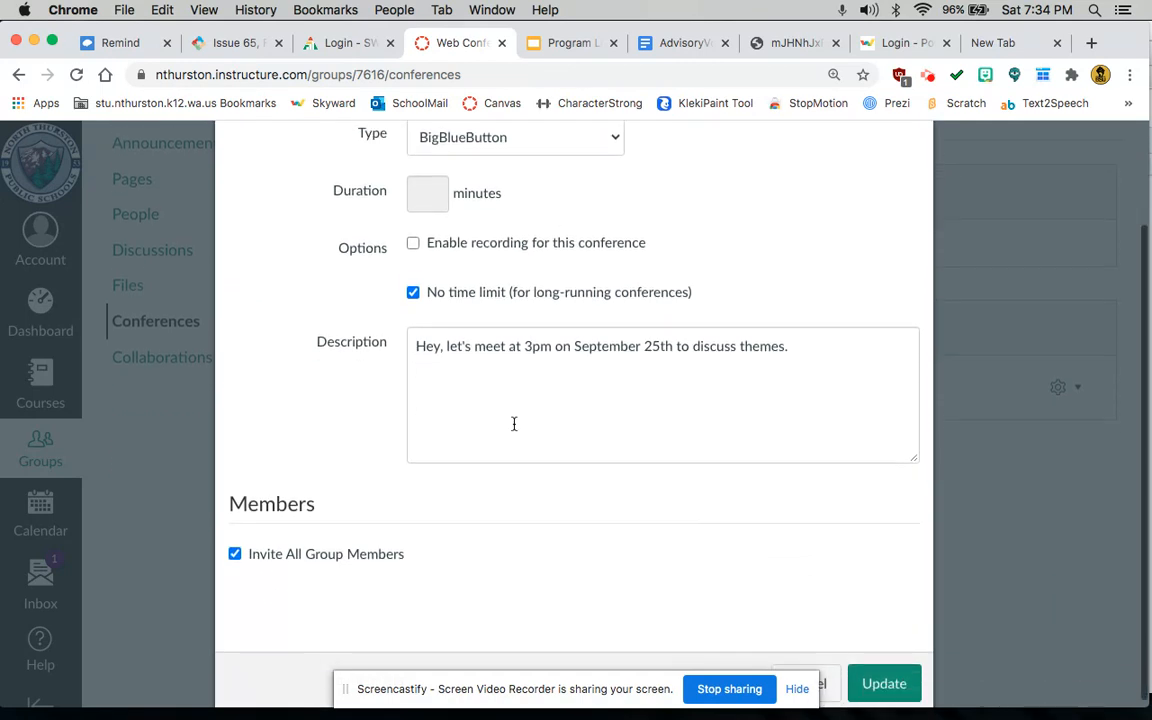
{"action": "scroll", "coordinate": [525, 375], "scroll_direction": "up", "scroll_amount": 1}
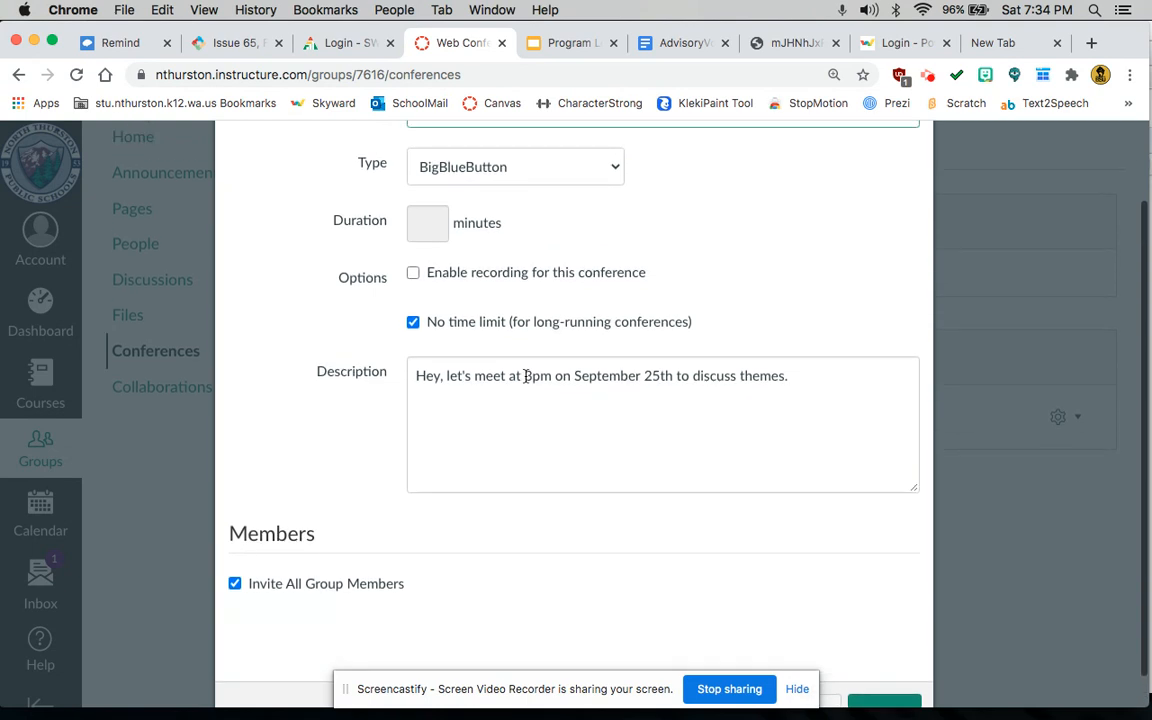
{"action": "scroll", "coordinate": [471, 373], "scroll_direction": "up", "scroll_amount": 3}
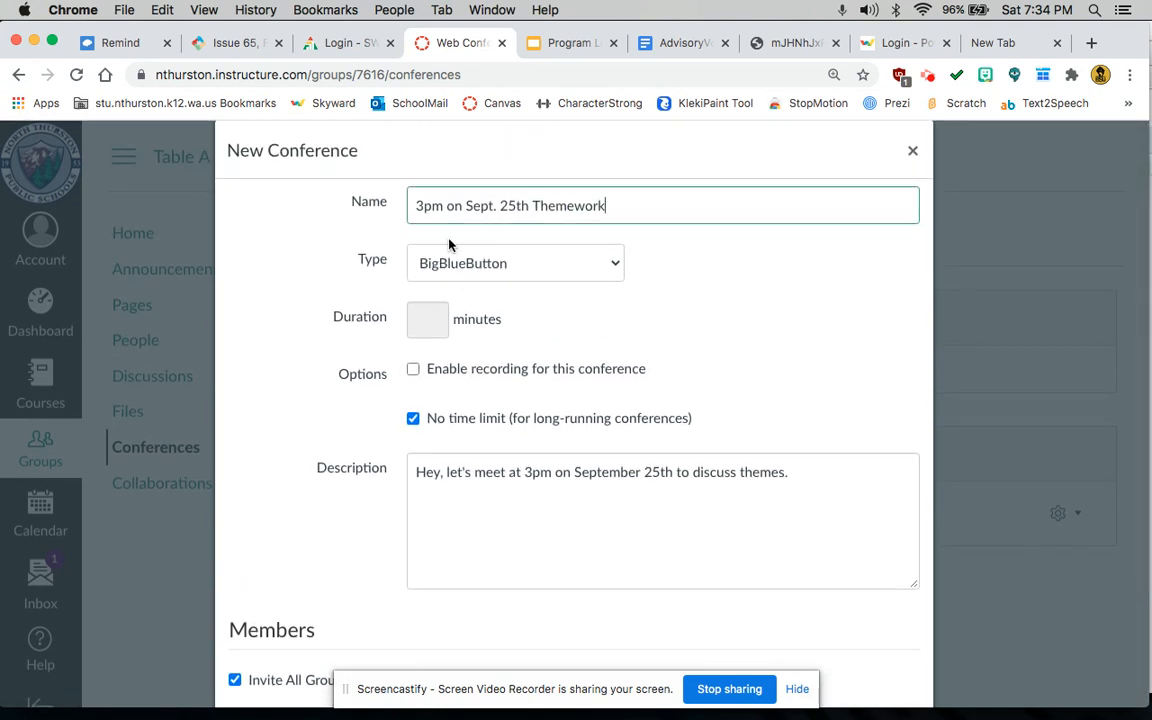
{"action": "left_click", "coordinate": [414, 208]}
{"action": "type", "text": "Tra"}
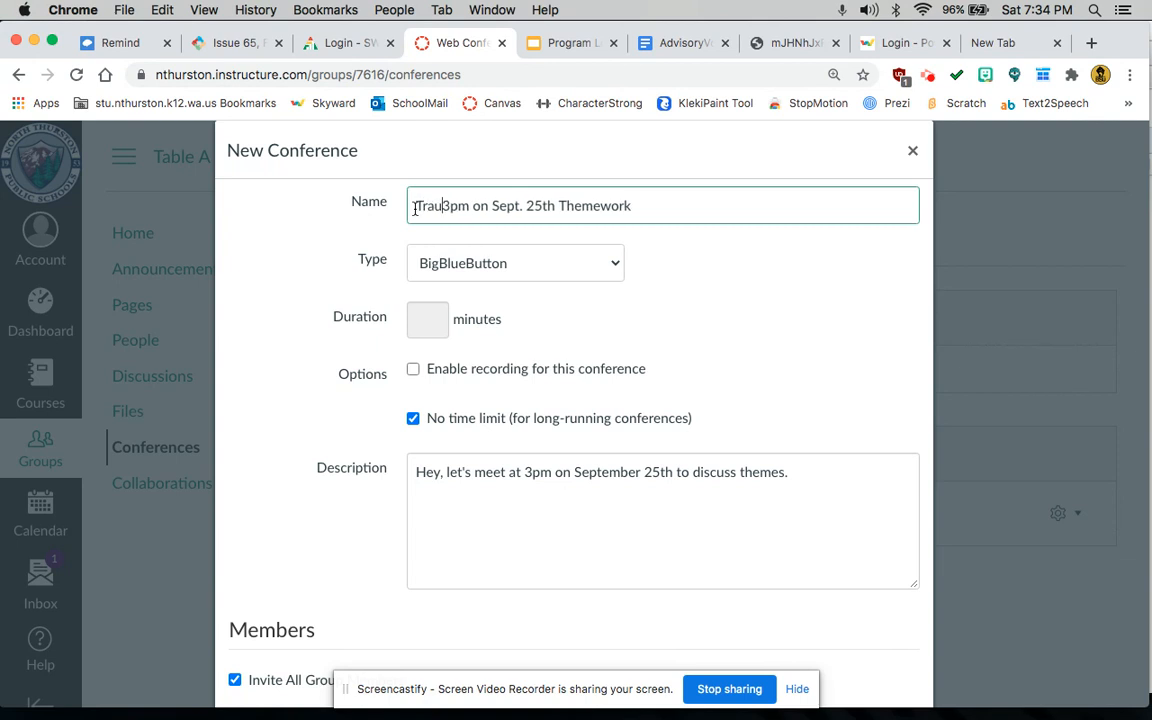
{"action": "type", "text": "n:"}
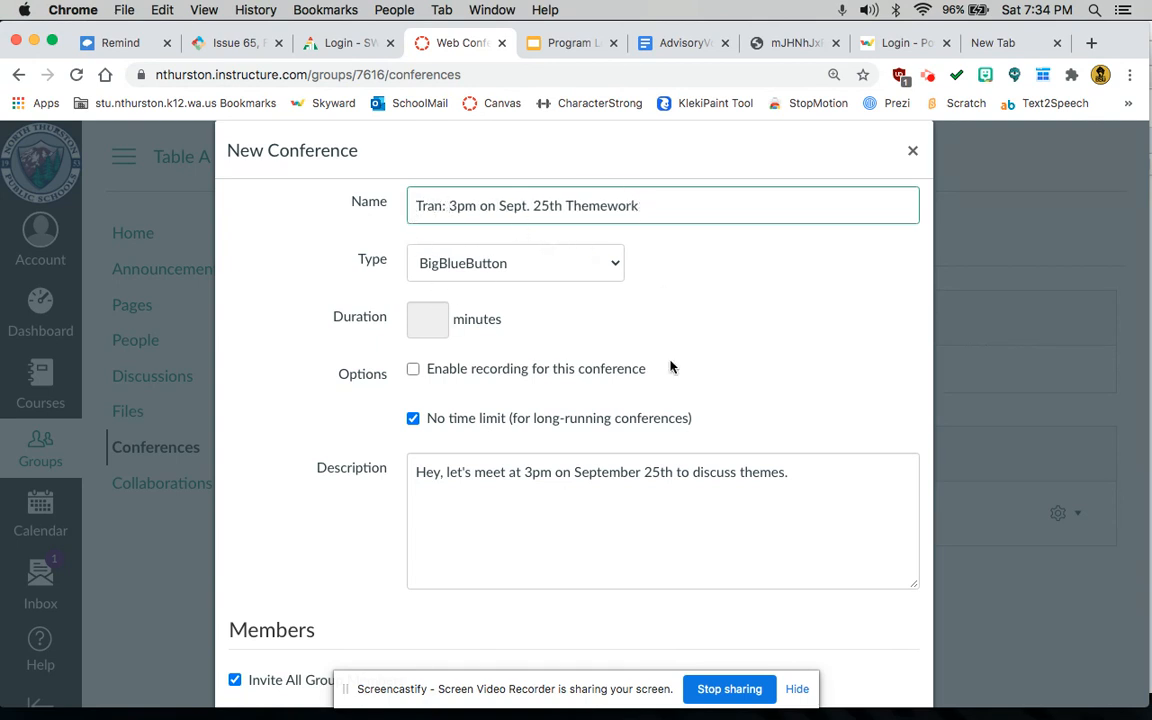
{"action": "scroll", "coordinate": [668, 476], "scroll_direction": "down", "scroll_amount": 3}
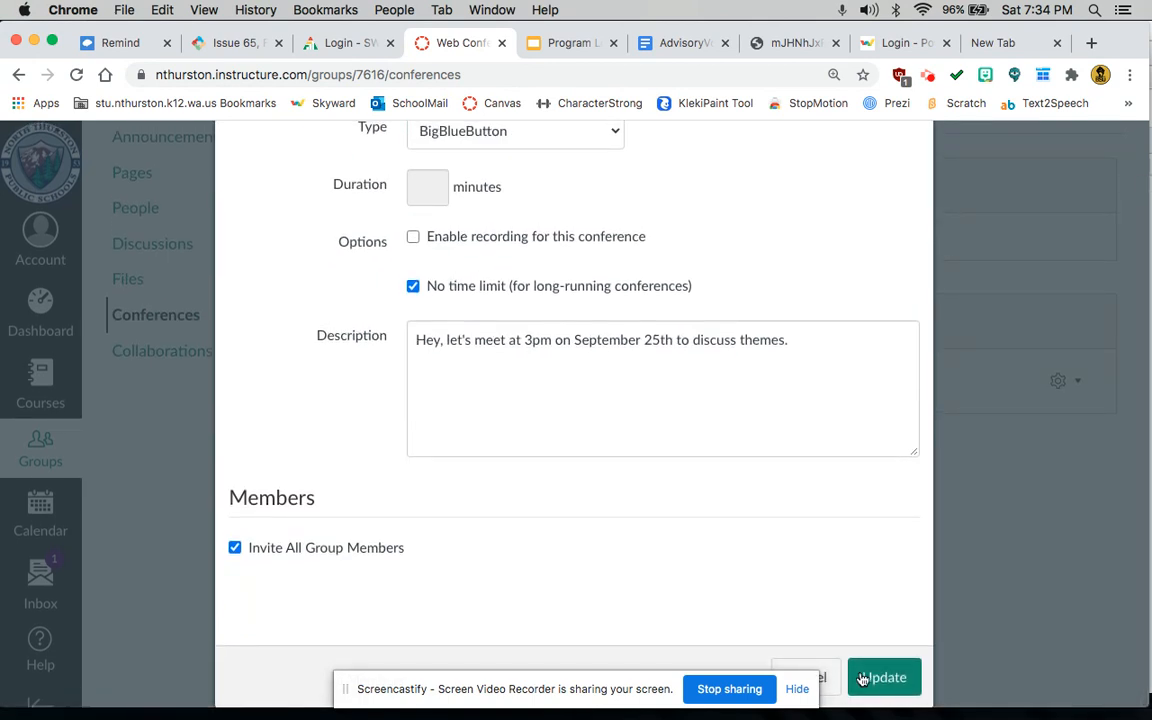
{"action": "left_click", "coordinate": [864, 678]}
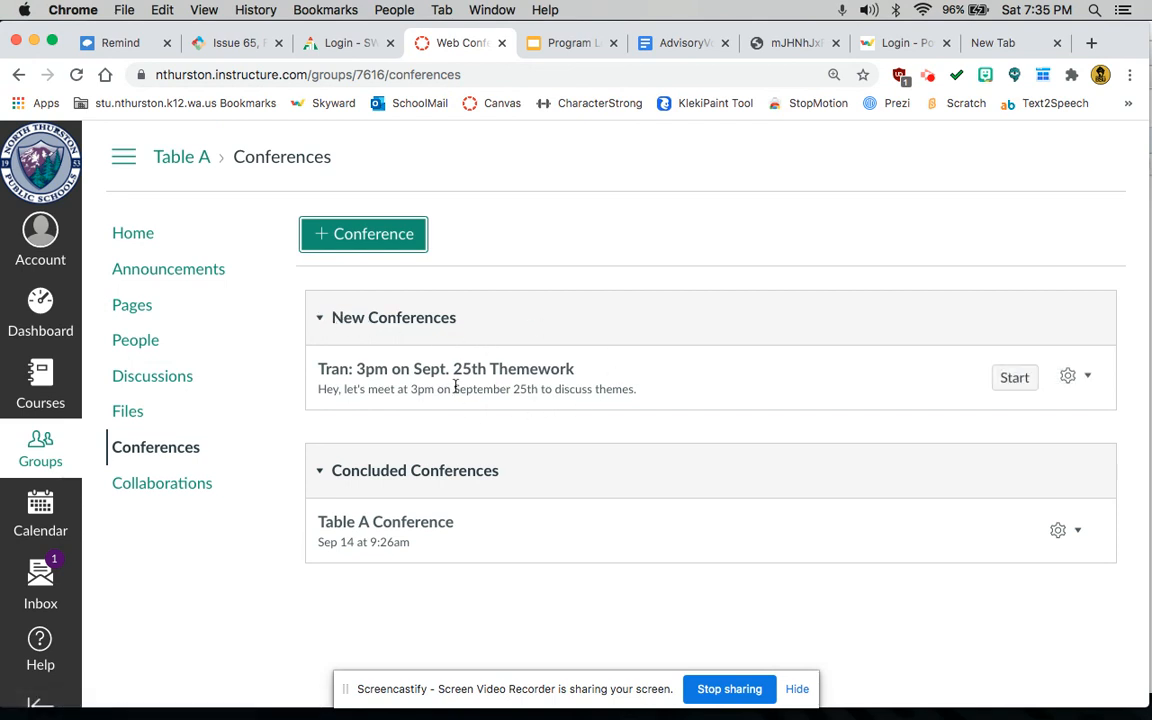
- Delete the concluded Table A Conference and collapse the Concluded Conferences section
{"action": "left_click", "coordinate": [321, 321]}
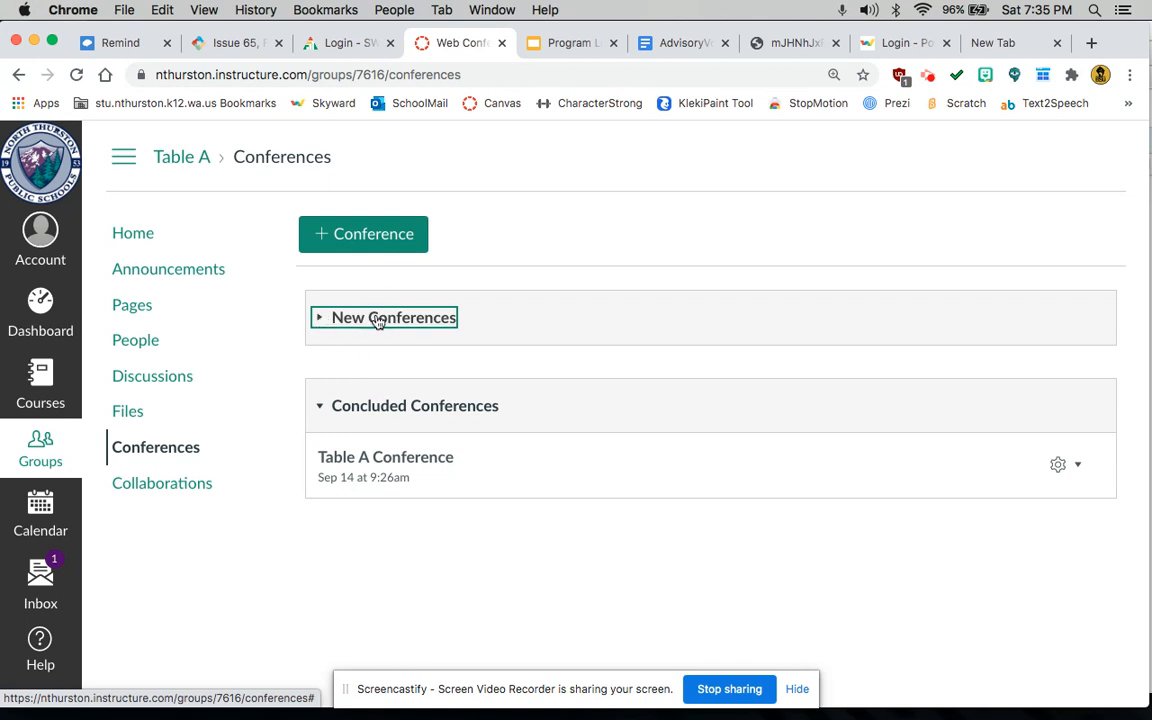
{"action": "left_click", "coordinate": [320, 320]}
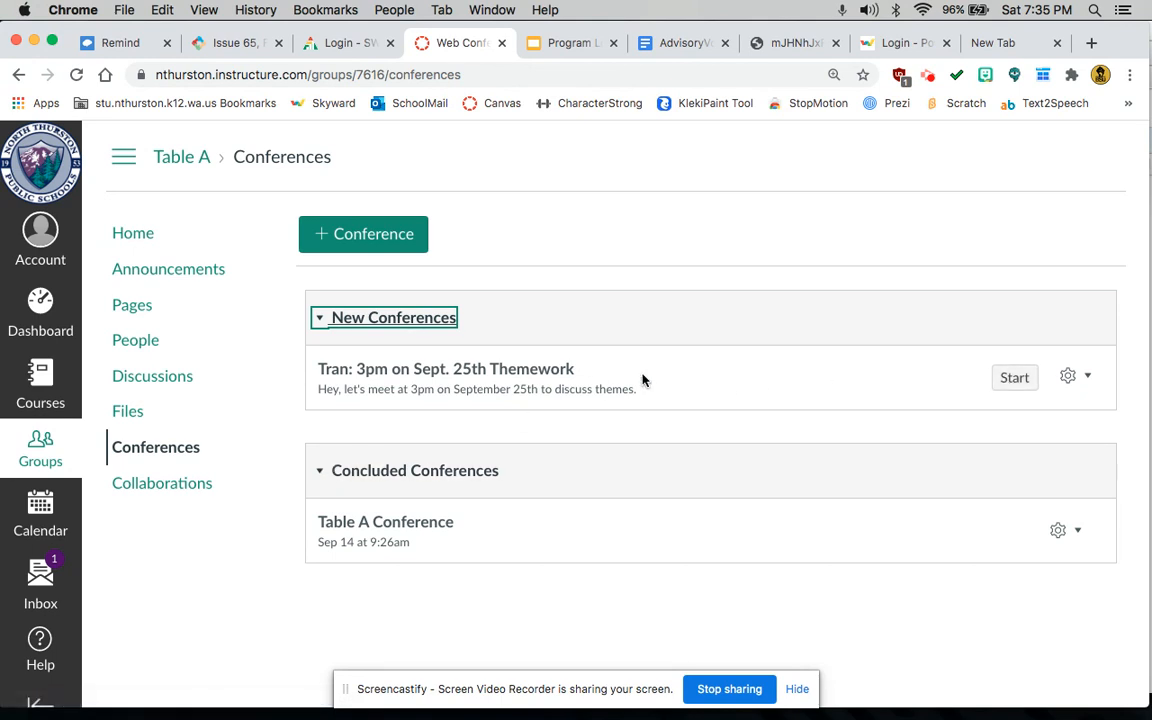
{"action": "left_click", "coordinate": [1079, 531]}
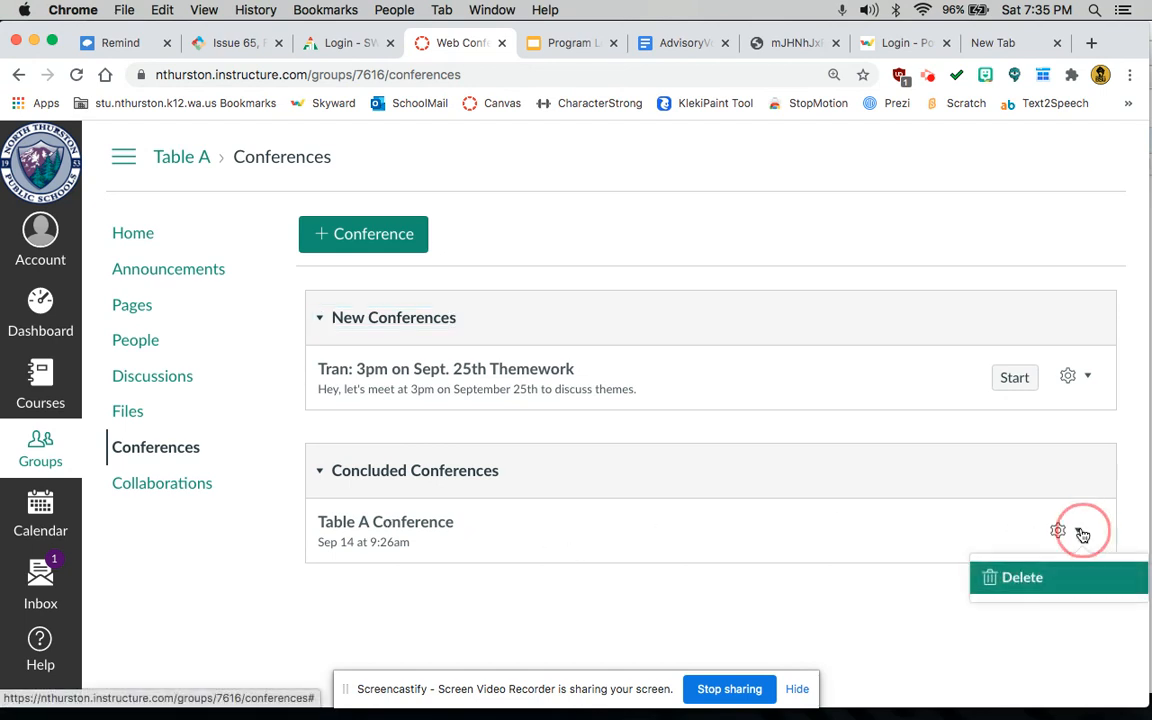
{"action": "left_click", "coordinate": [1017, 578]}
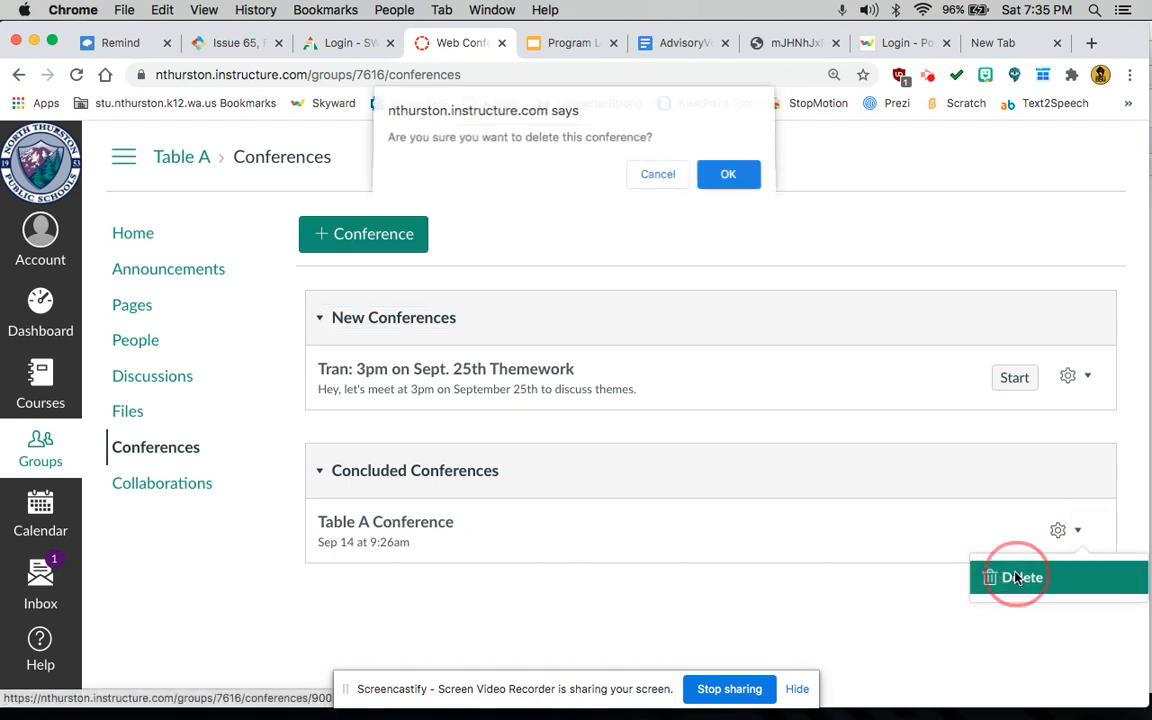
{"action": "left_click", "coordinate": [738, 180]}
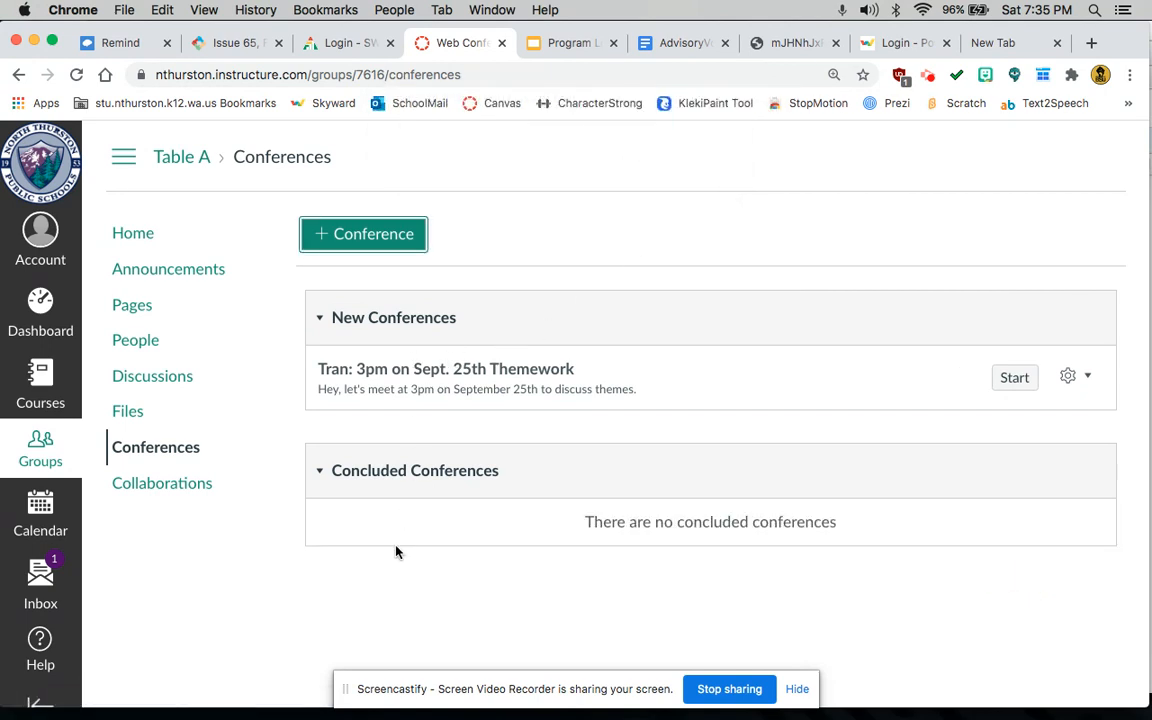
{"action": "left_click", "coordinate": [321, 473]}
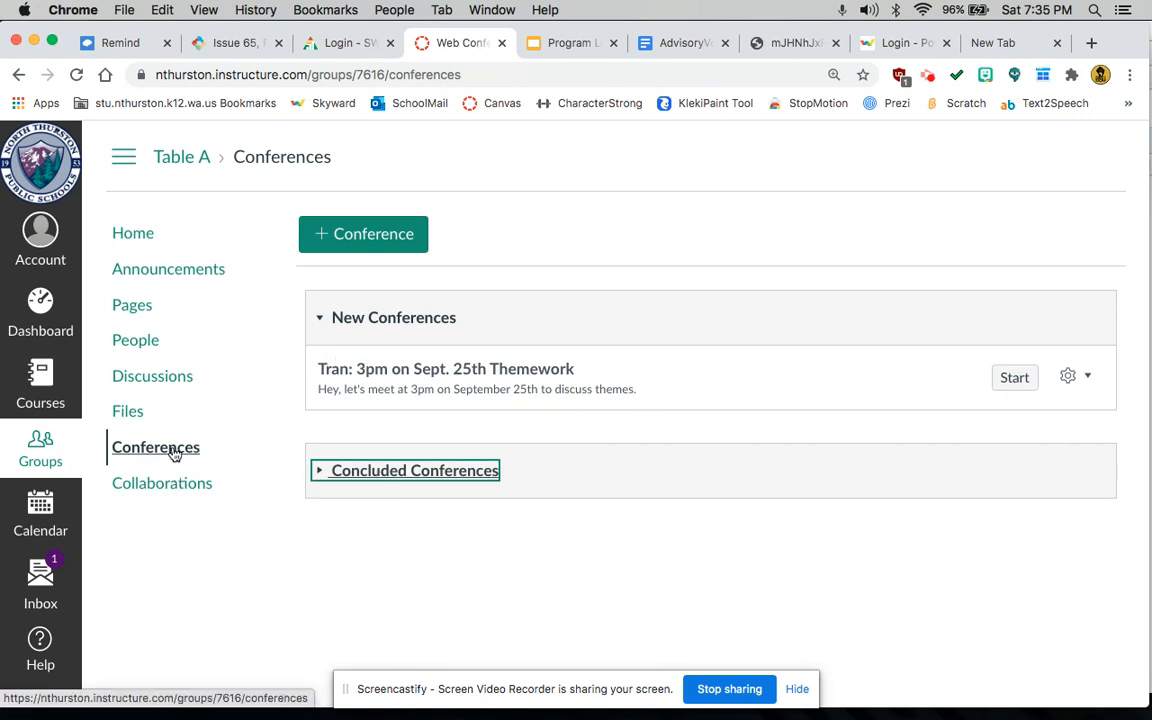
- Start a new collaboration for Table A and examine the available kinds, leaving it as Document
{"action": "left_click", "coordinate": [168, 485]}
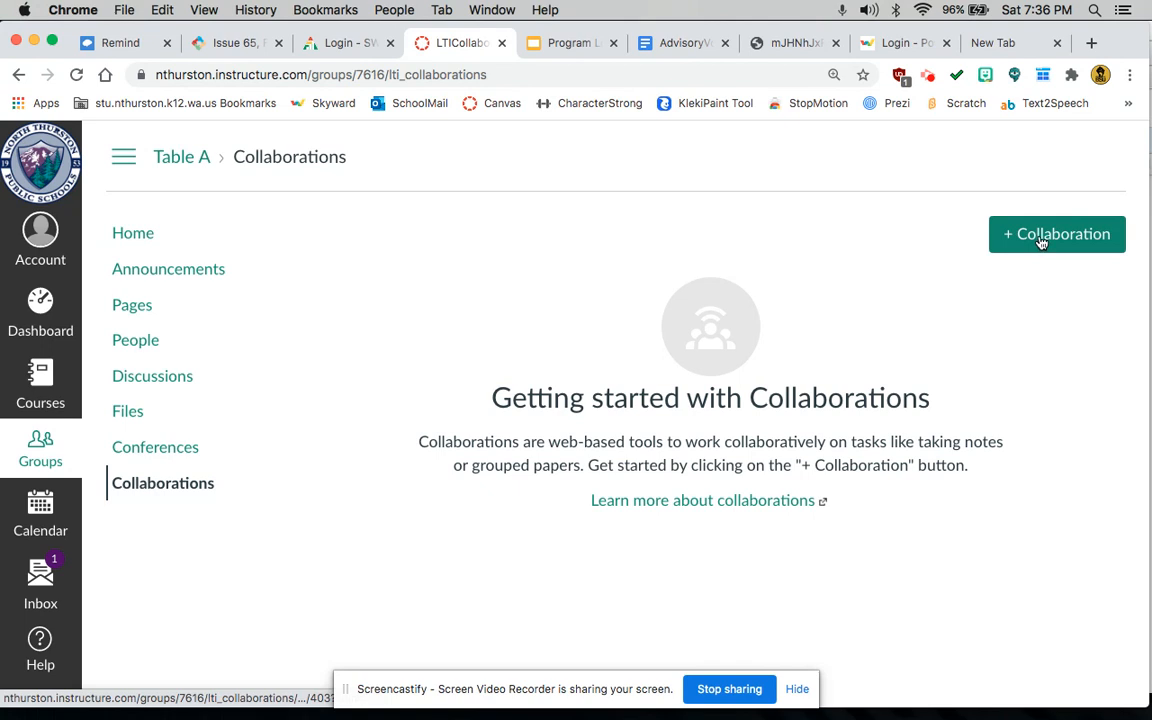
{"action": "left_click", "coordinate": [1041, 238]}
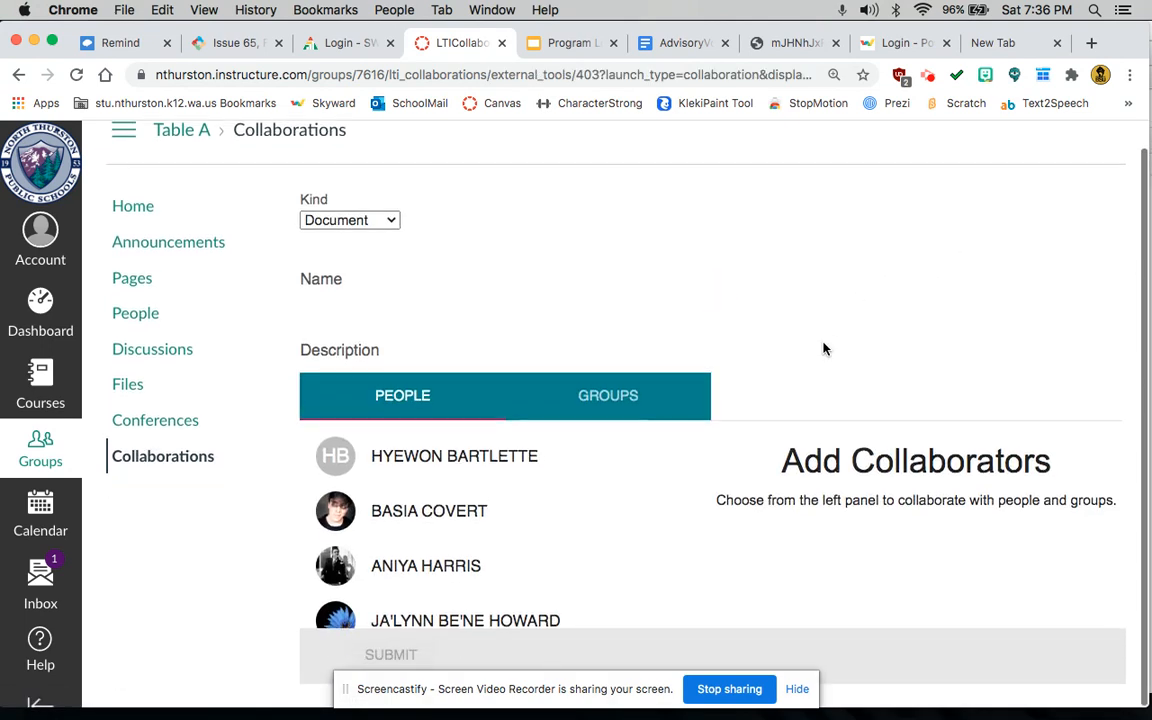
{"action": "scroll", "coordinate": [711, 339], "scroll_direction": "down", "scroll_amount": 1}
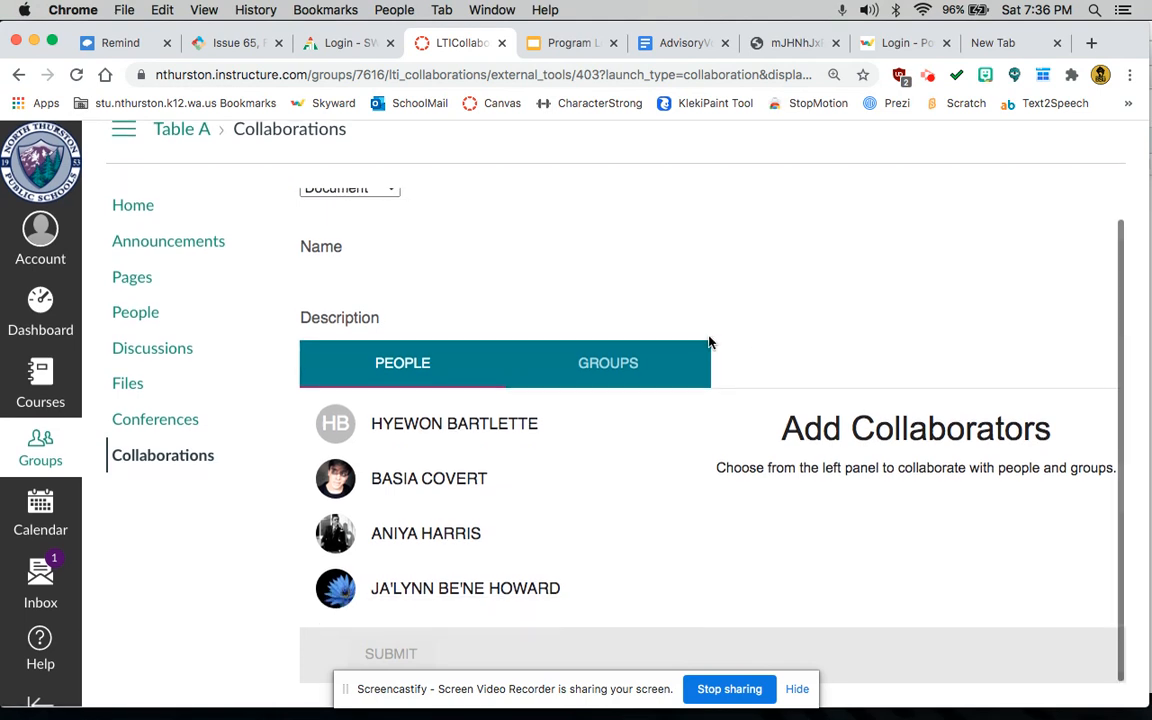
{"action": "scroll", "coordinate": [711, 344], "scroll_direction": "up", "scroll_amount": 1}
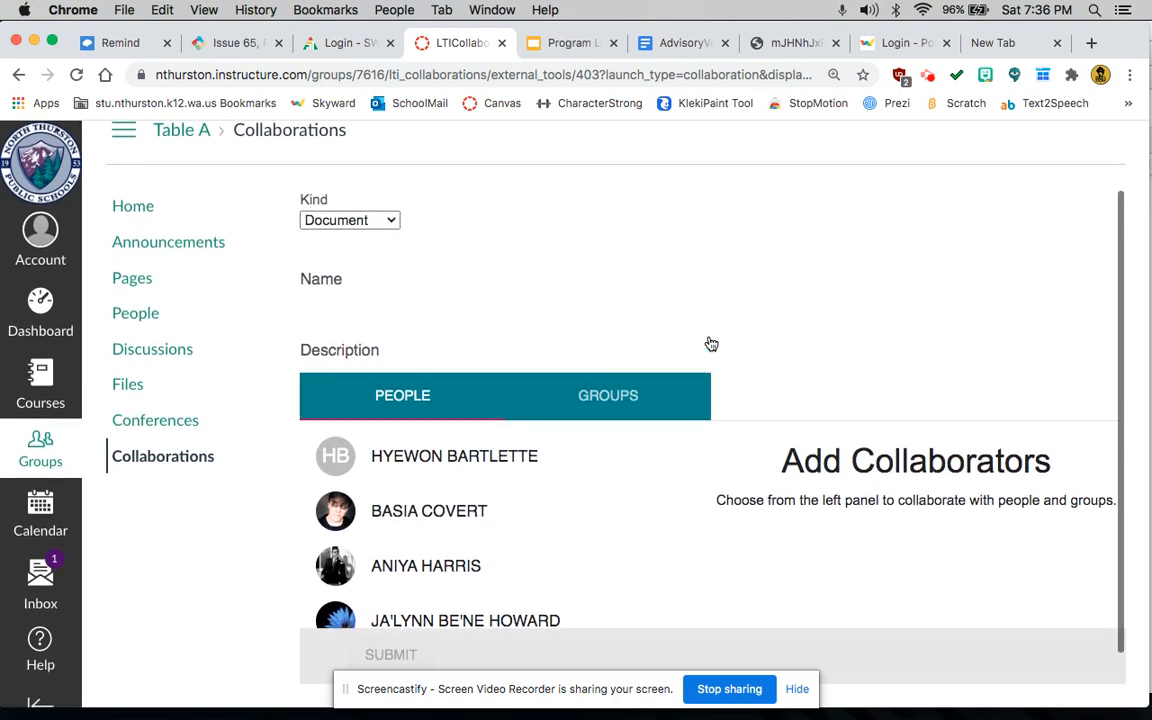
{"action": "left_click", "coordinate": [355, 220]}
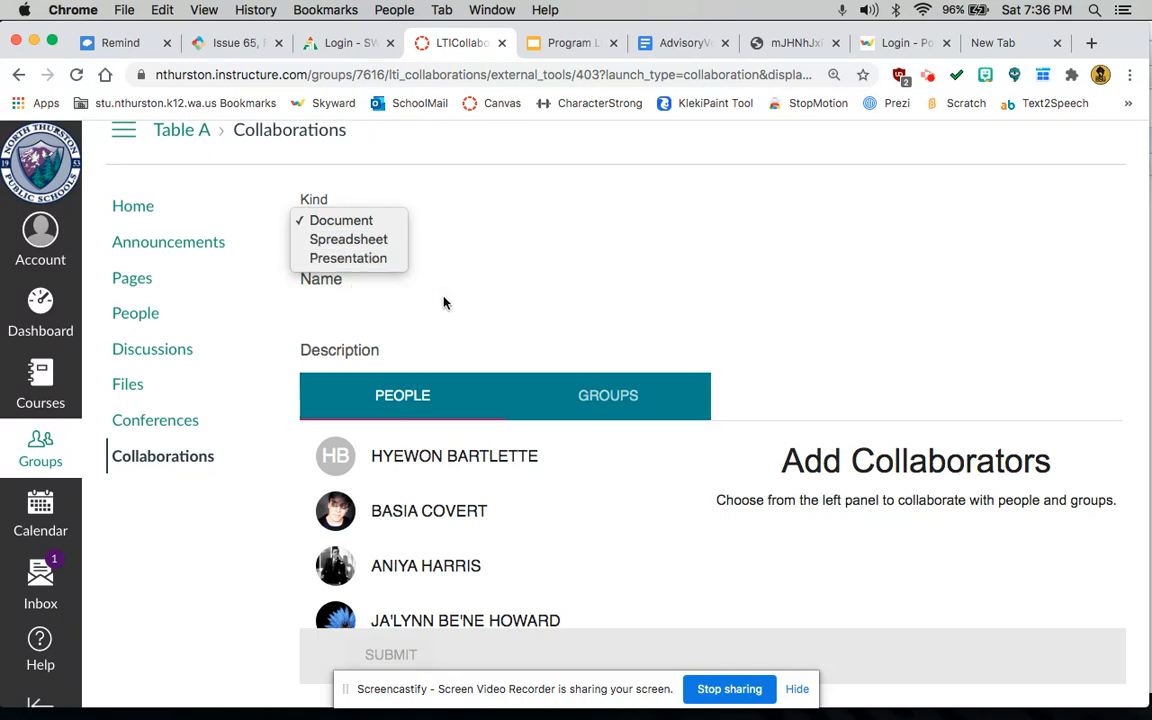
{"action": "left_click", "coordinate": [396, 362]}
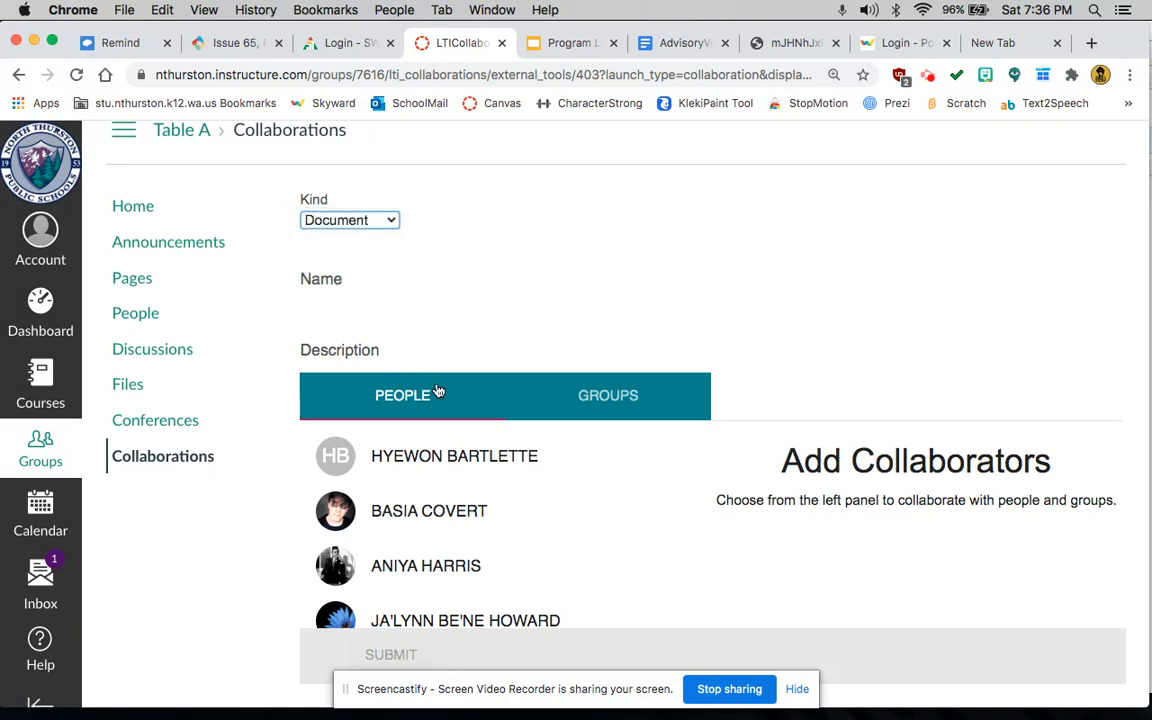
- Try adding the first entry of the groups list as a collaborator, and remove it again
{"action": "left_click", "coordinate": [596, 411]}
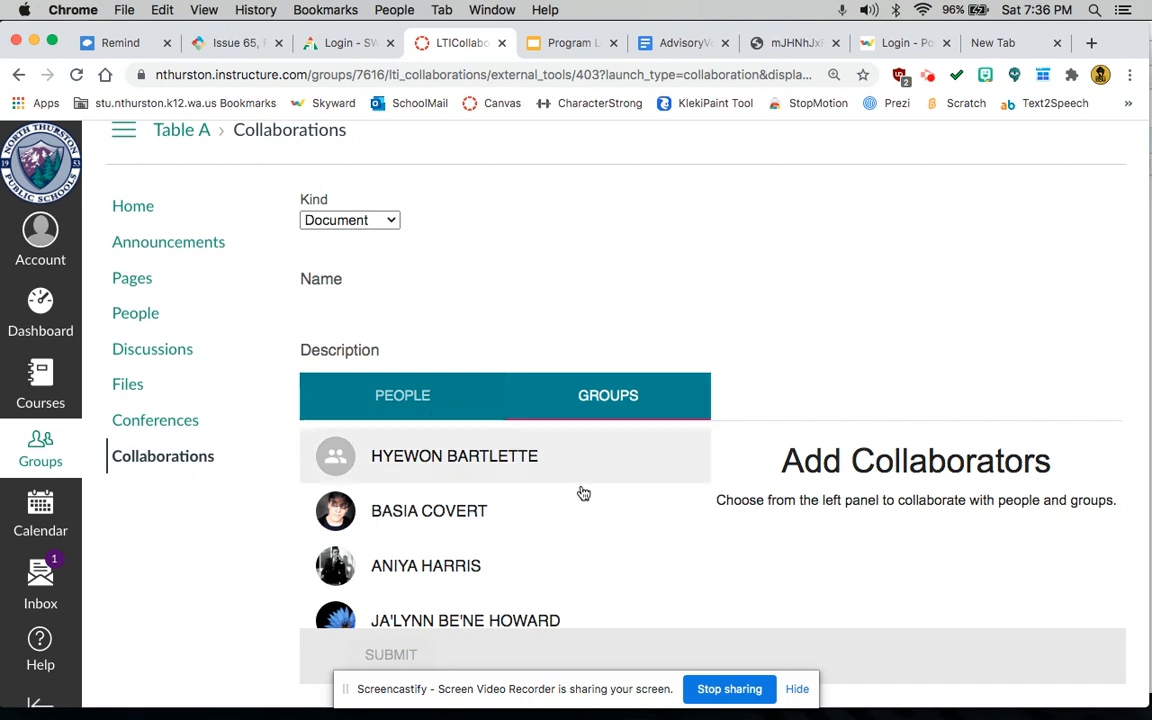
{"action": "scroll", "coordinate": [575, 489], "scroll_direction": "down", "scroll_amount": 1}
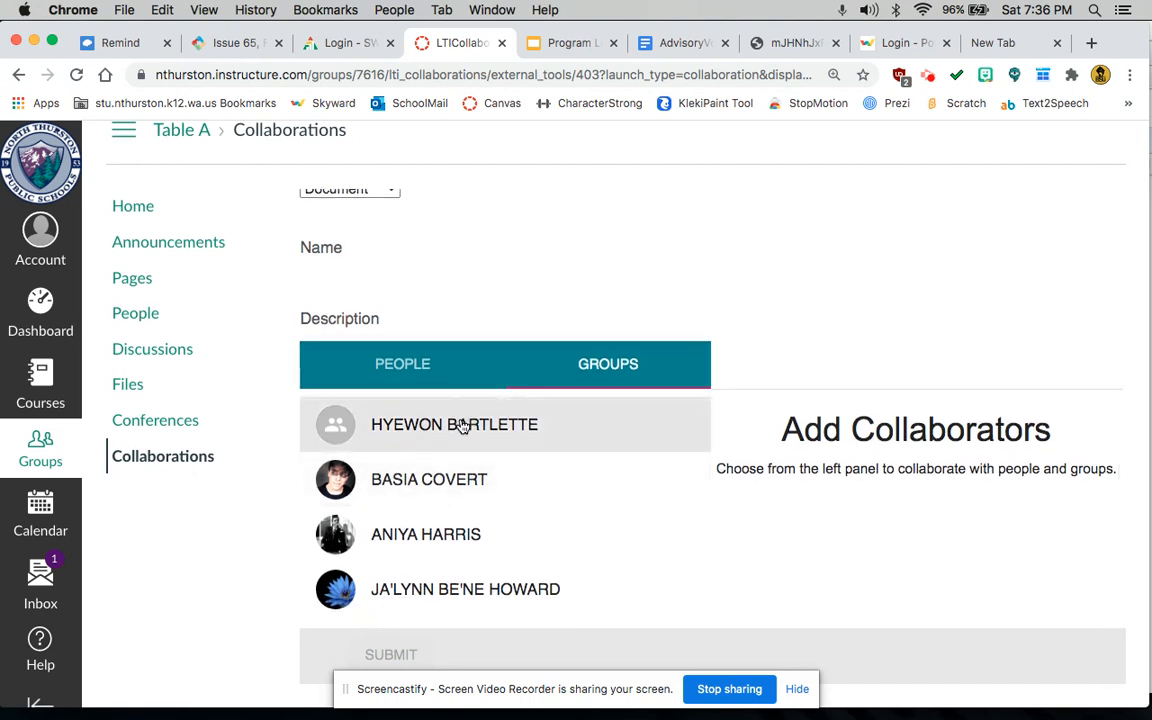
{"action": "left_click_drag", "start_coordinate": [465, 422], "coordinate": [495, 405]}
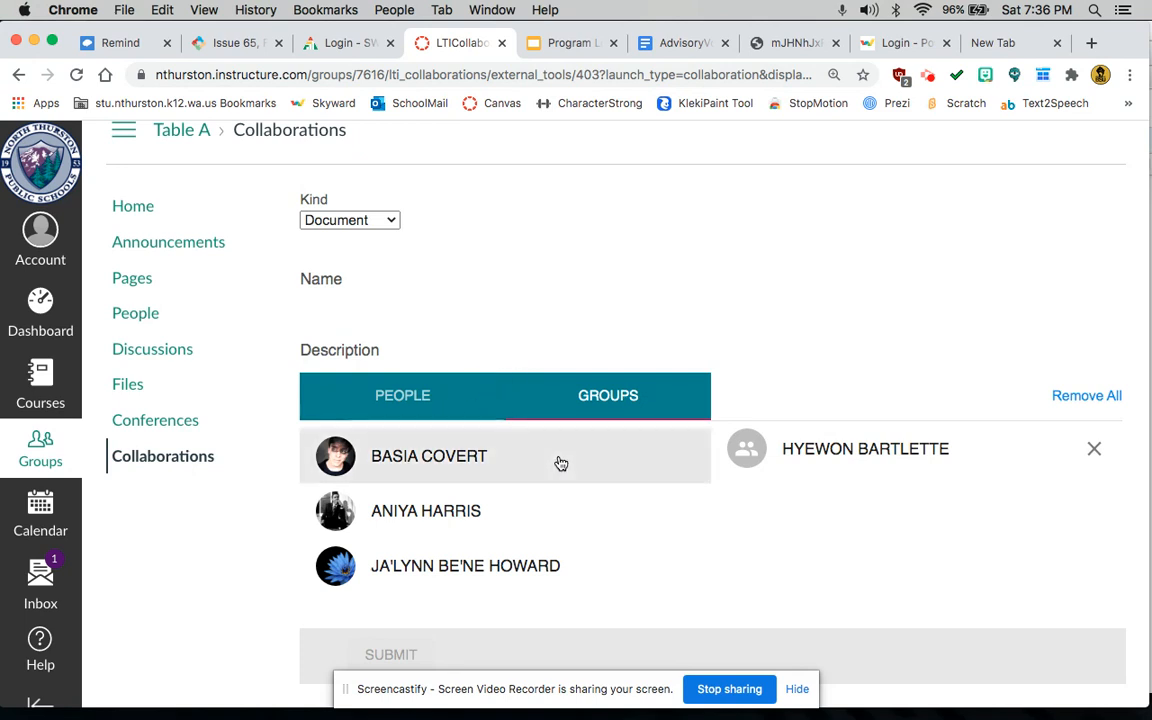
{"action": "left_click", "coordinate": [1095, 449]}
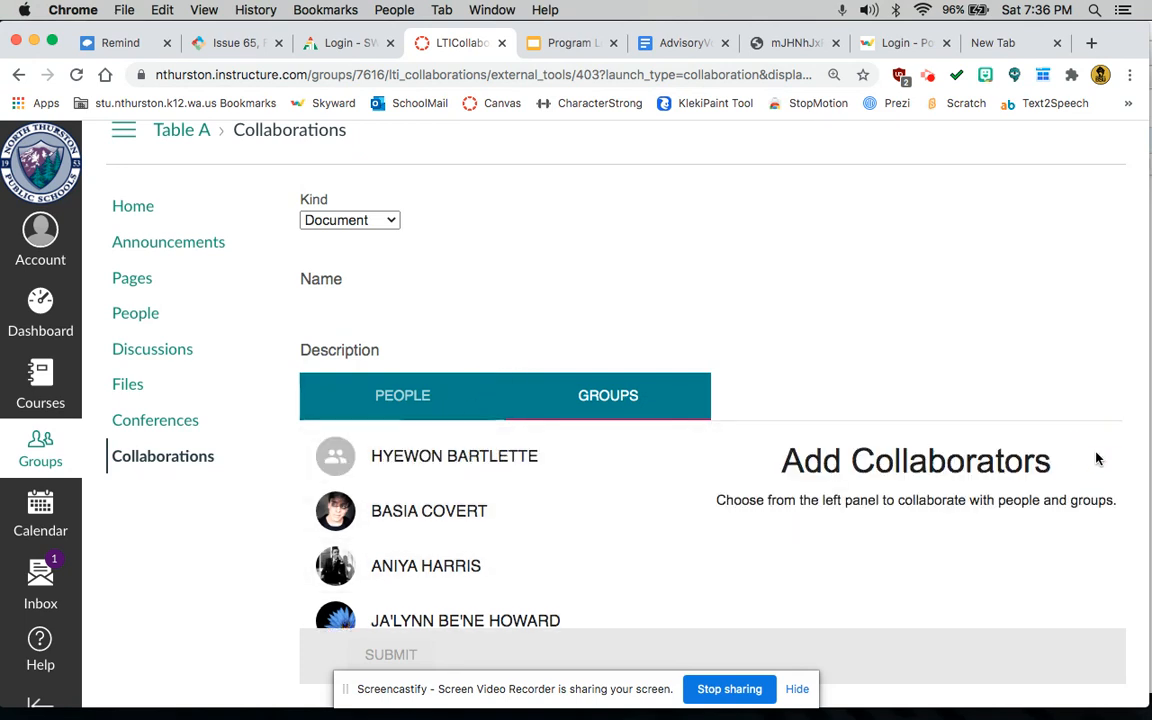
{"action": "scroll", "coordinate": [681, 524], "scroll_direction": "down", "scroll_amount": 1}
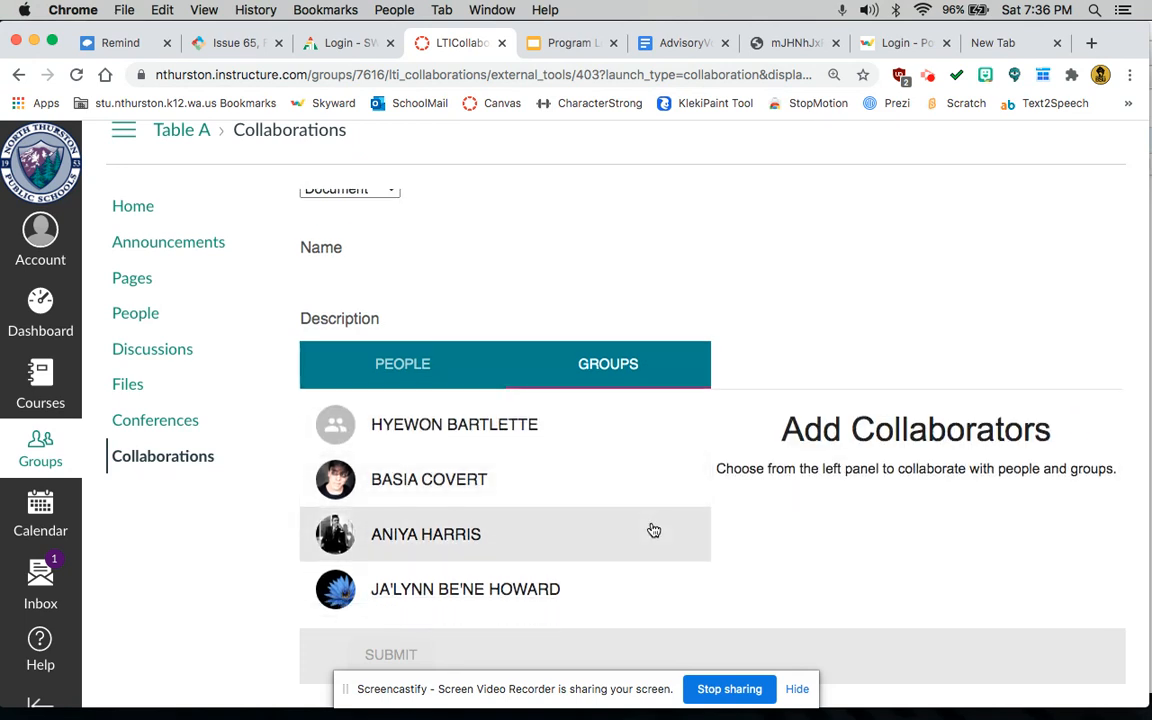
{"action": "scroll", "coordinate": [769, 283], "scroll_direction": "up", "scroll_amount": 1}
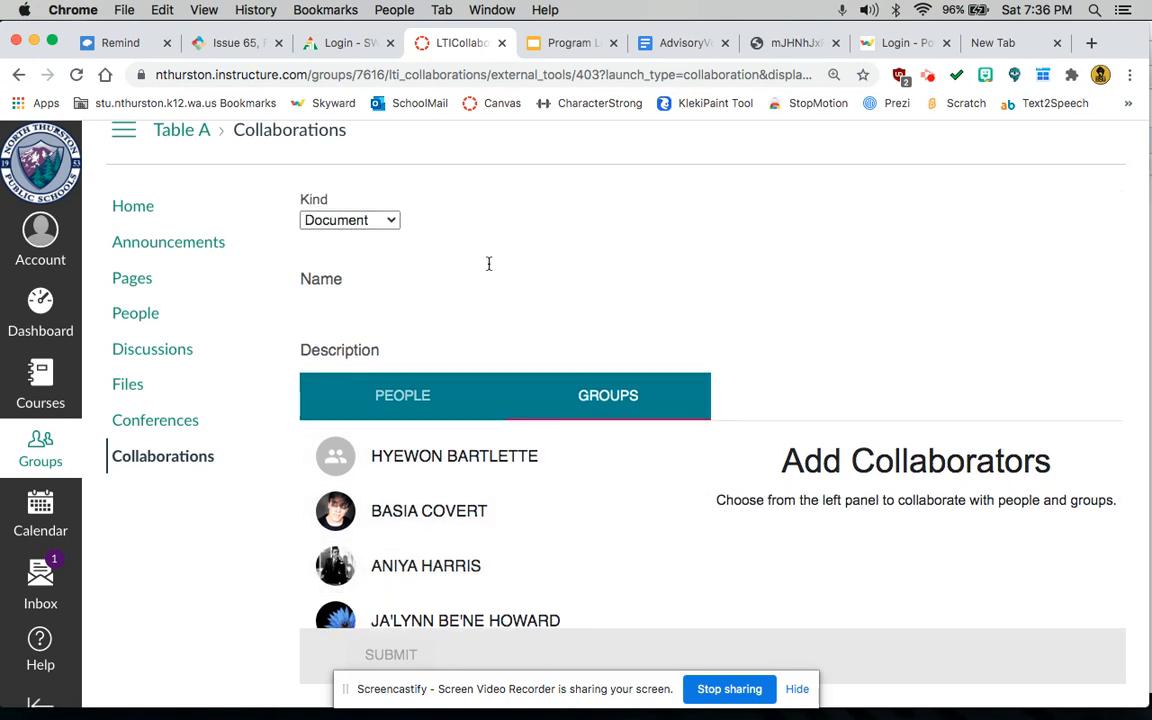
{"action": "scroll", "coordinate": [489, 263], "scroll_direction": "up", "scroll_amount": 1}
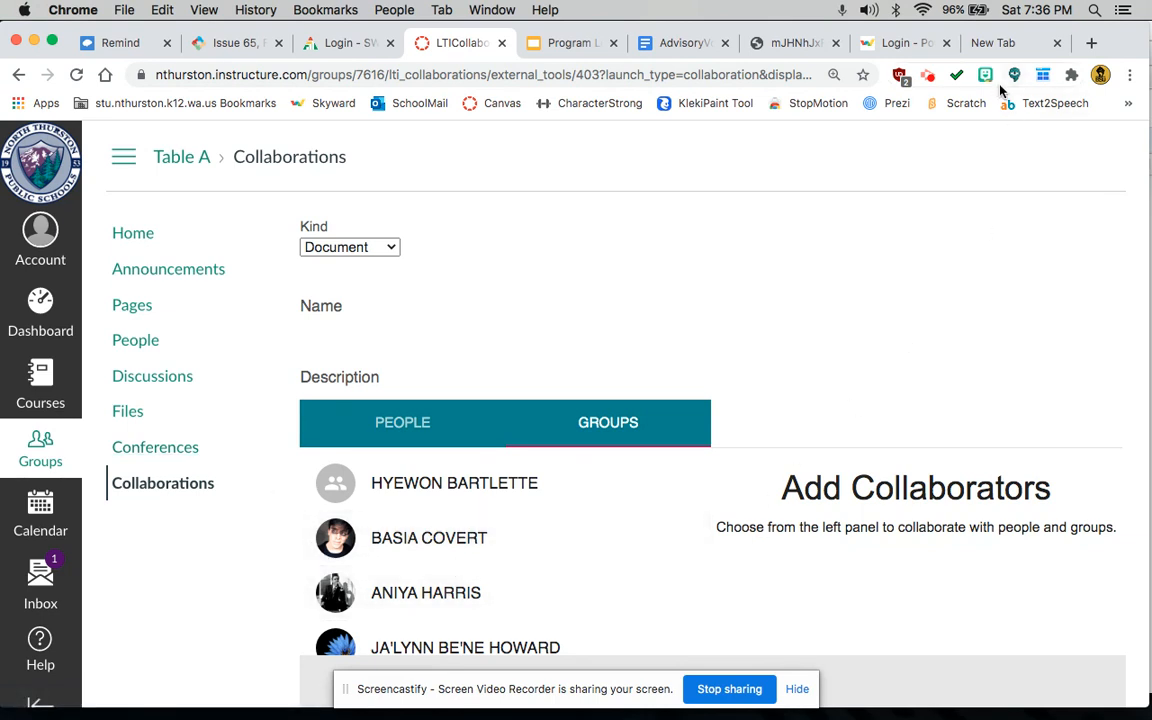
{"action": "left_click", "coordinate": [930, 78]}
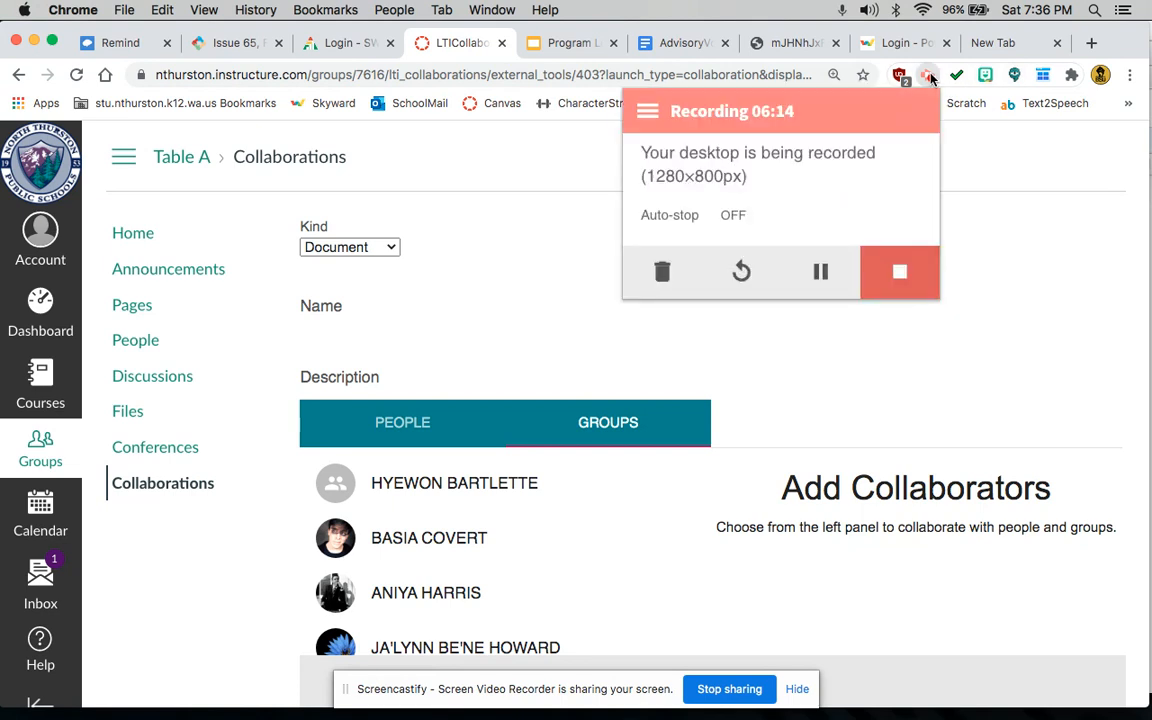